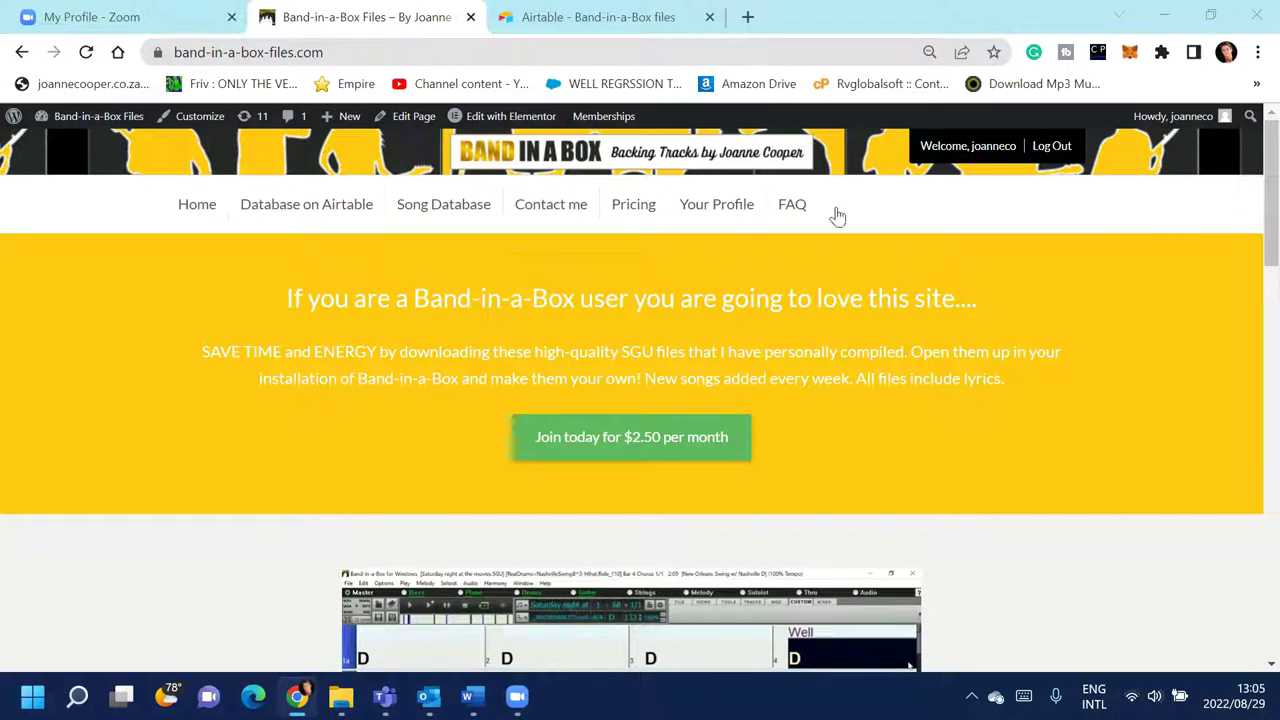
Open the Database on Airtable page from the Band-in-a-Box Files site menu
{"action": "scroll", "coordinate": [1250, 170], "scroll_direction": "down", "scroll_amount": 2}
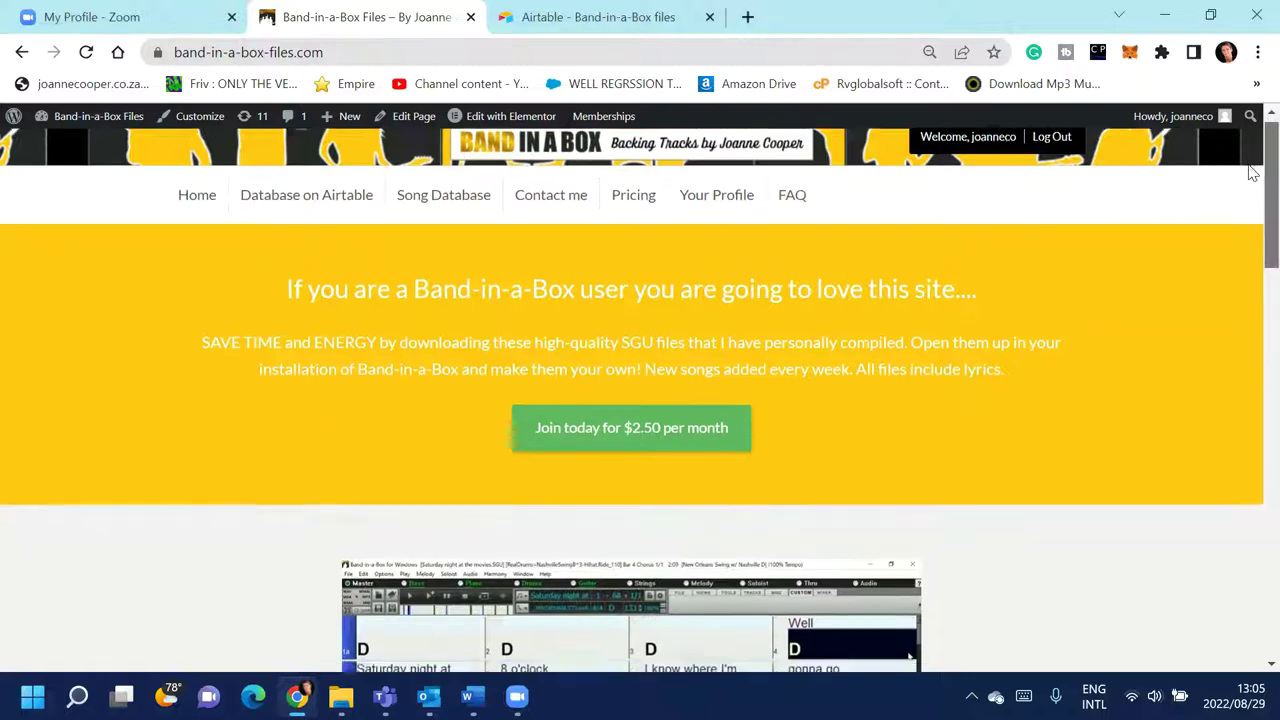
{"action": "scroll", "coordinate": [1250, 232], "scroll_direction": "up", "scroll_amount": 2}
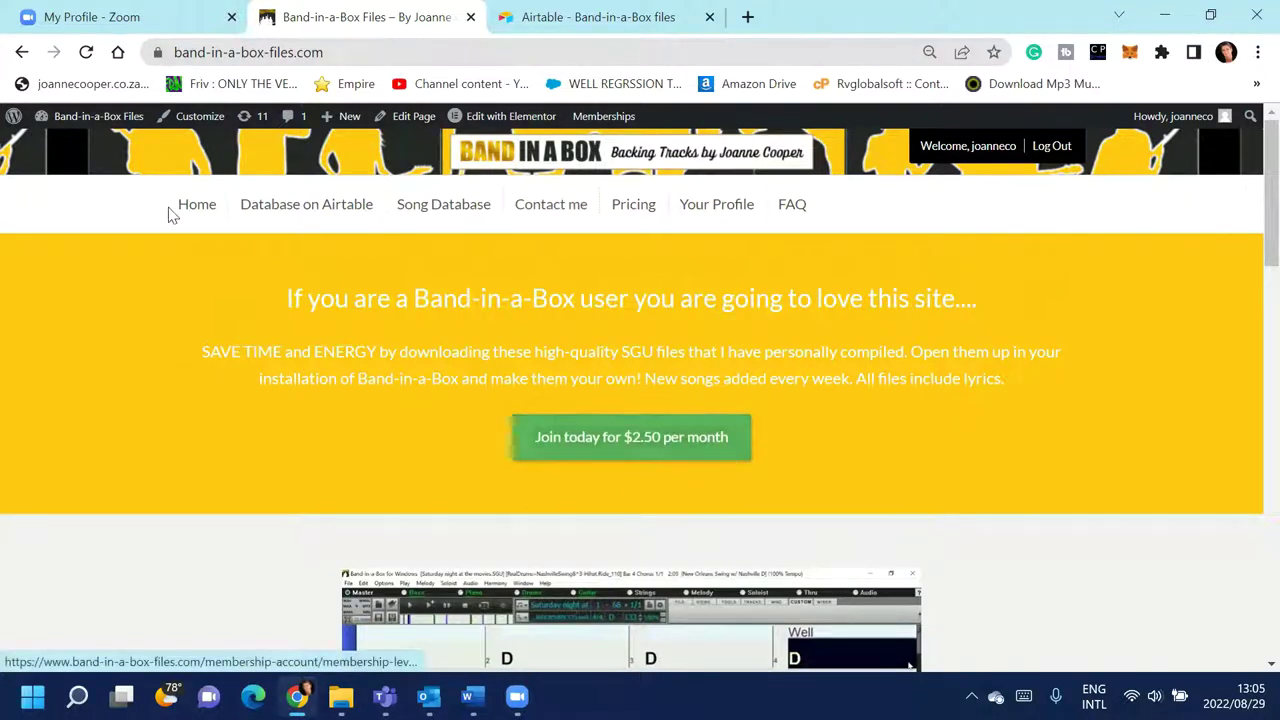
{"action": "left_click", "coordinate": [296, 212]}
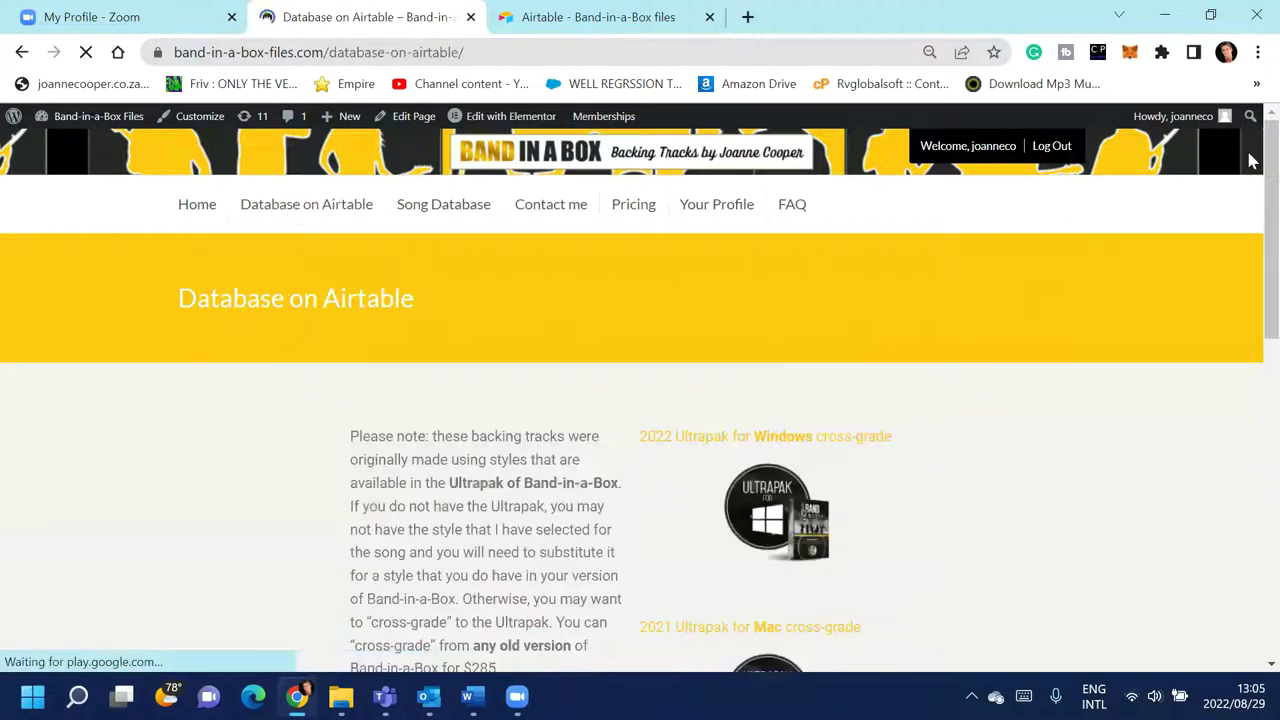
Scroll down to the embedded 195-record Airtable song table
{"action": "scroll", "coordinate": [1249, 180], "scroll_direction": "down", "scroll_amount": 3}
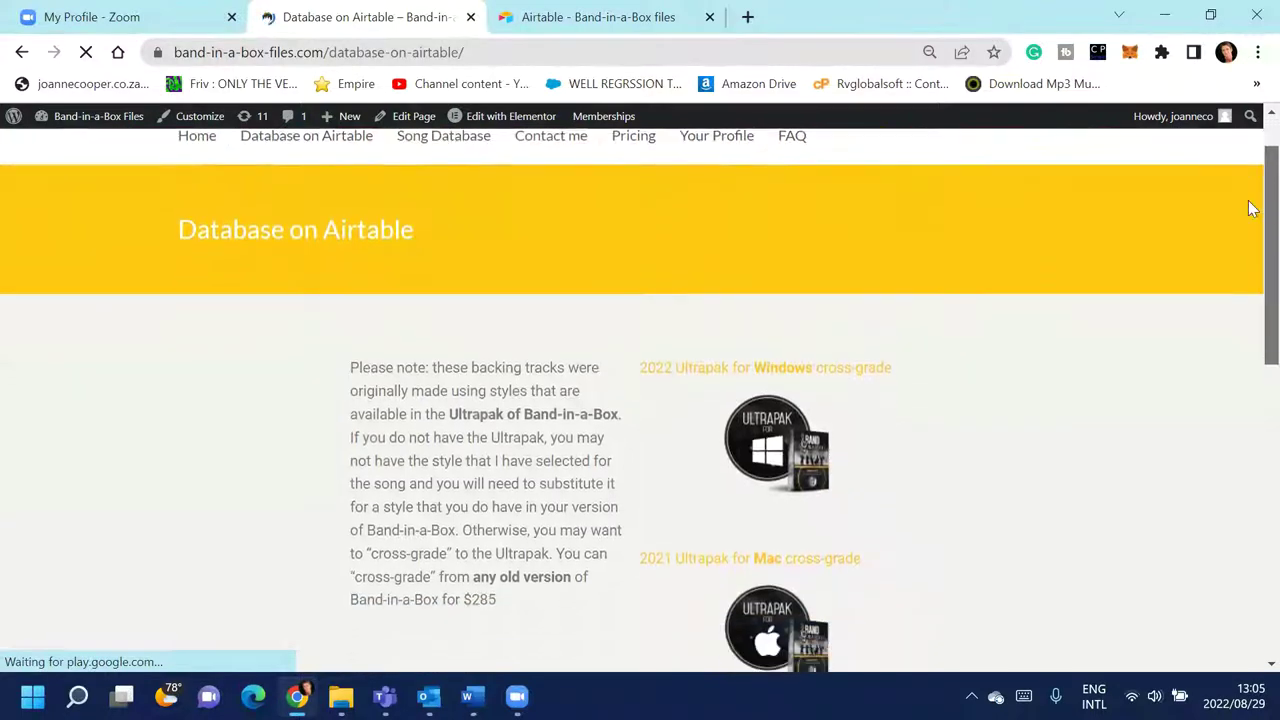
{"action": "scroll", "coordinate": [1249, 287], "scroll_direction": "down", "scroll_amount": 1}
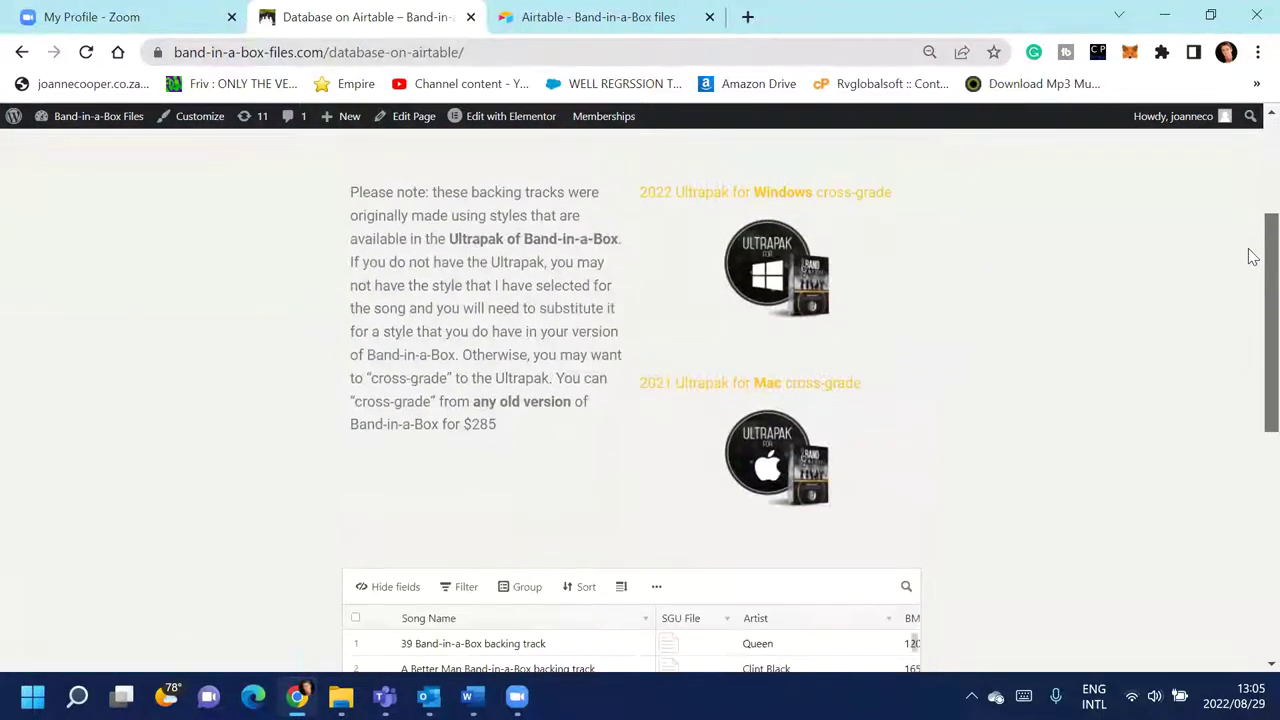
{"action": "scroll", "coordinate": [1249, 330], "scroll_direction": "down", "scroll_amount": 3}
{"action": "scroll", "coordinate": [1250, 380], "scroll_direction": "down", "scroll_amount": 3}
{"action": "scroll", "coordinate": [1249, 420], "scroll_direction": "up", "scroll_amount": 1}
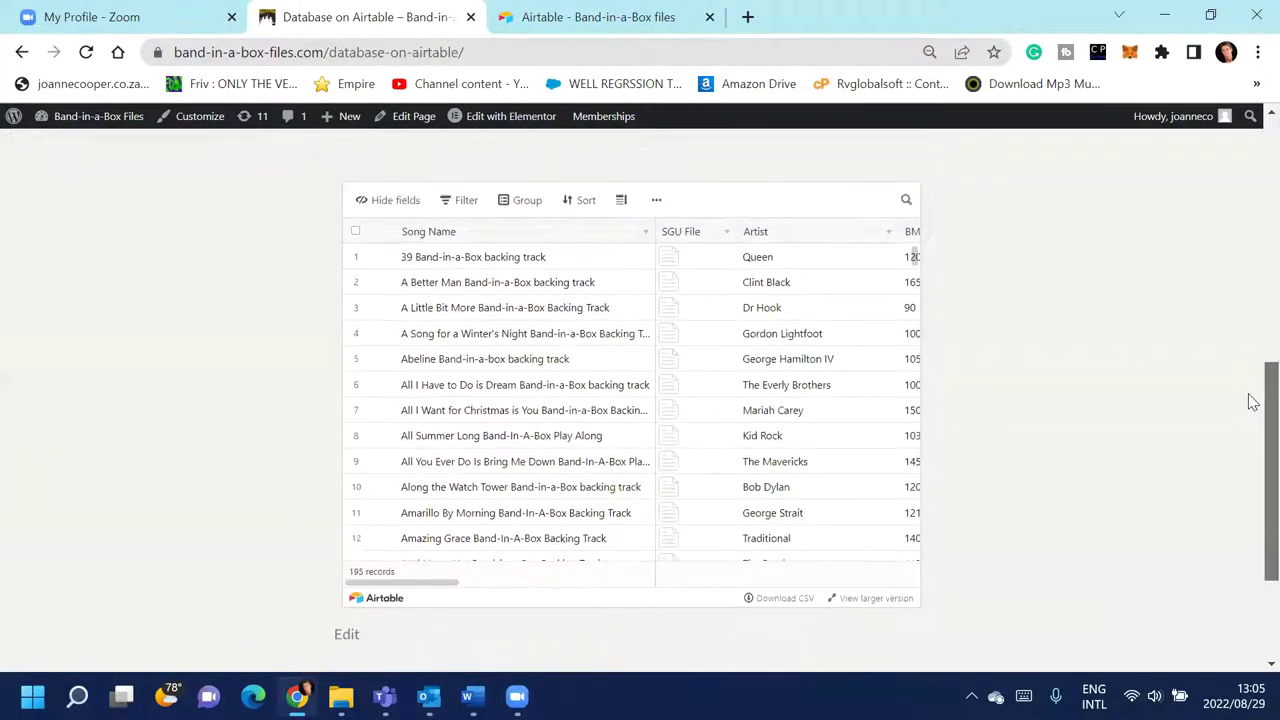
{"action": "scroll", "coordinate": [1249, 350], "scroll_direction": "up", "scroll_amount": 2}
{"action": "scroll", "coordinate": [1249, 289], "scroll_direction": "down", "scroll_amount": 2}
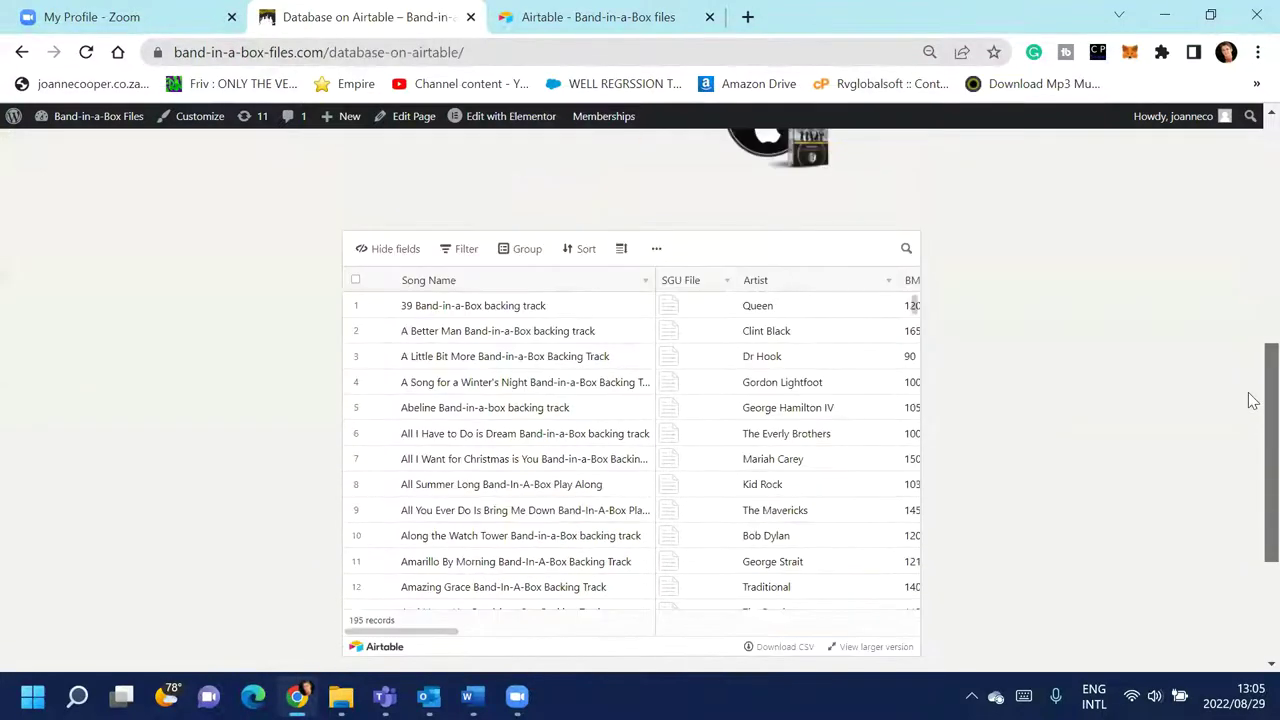
{"action": "scroll", "coordinate": [1250, 408], "scroll_direction": "down", "scroll_amount": 1}
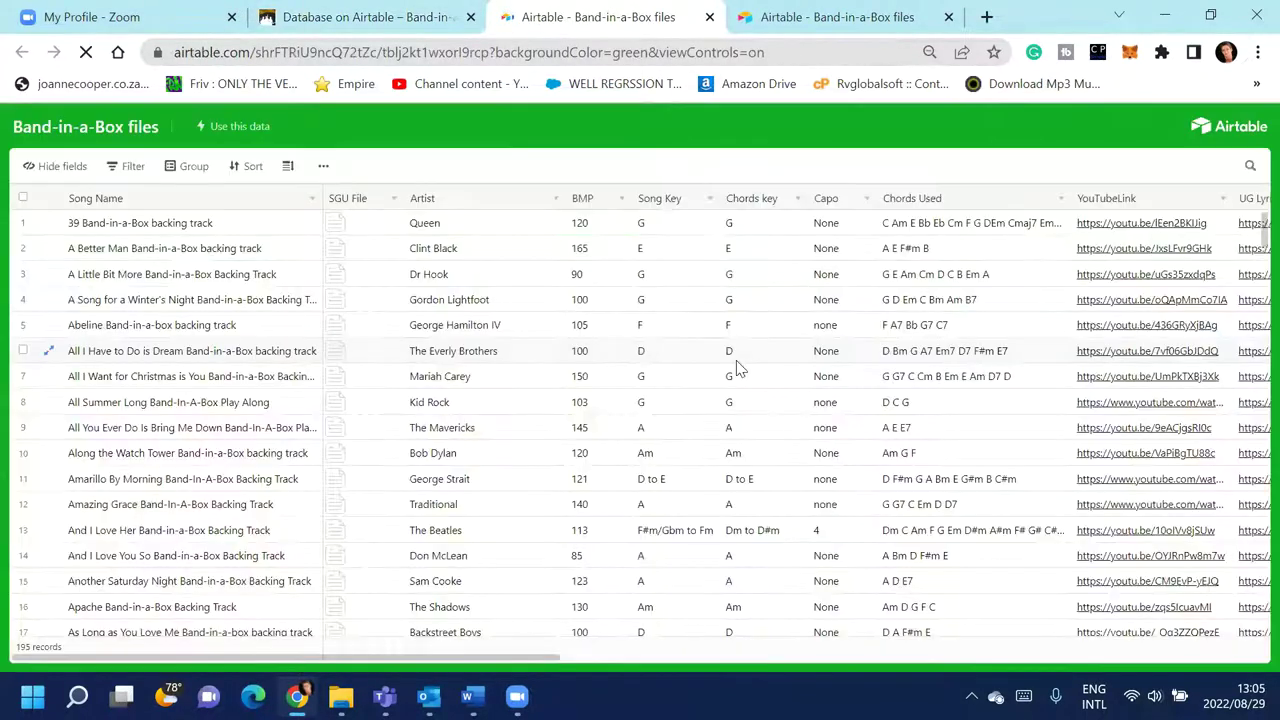
Check the key and chords cells for song 39 in row 1
{"action": "left_click", "coordinate": [660, 228]}
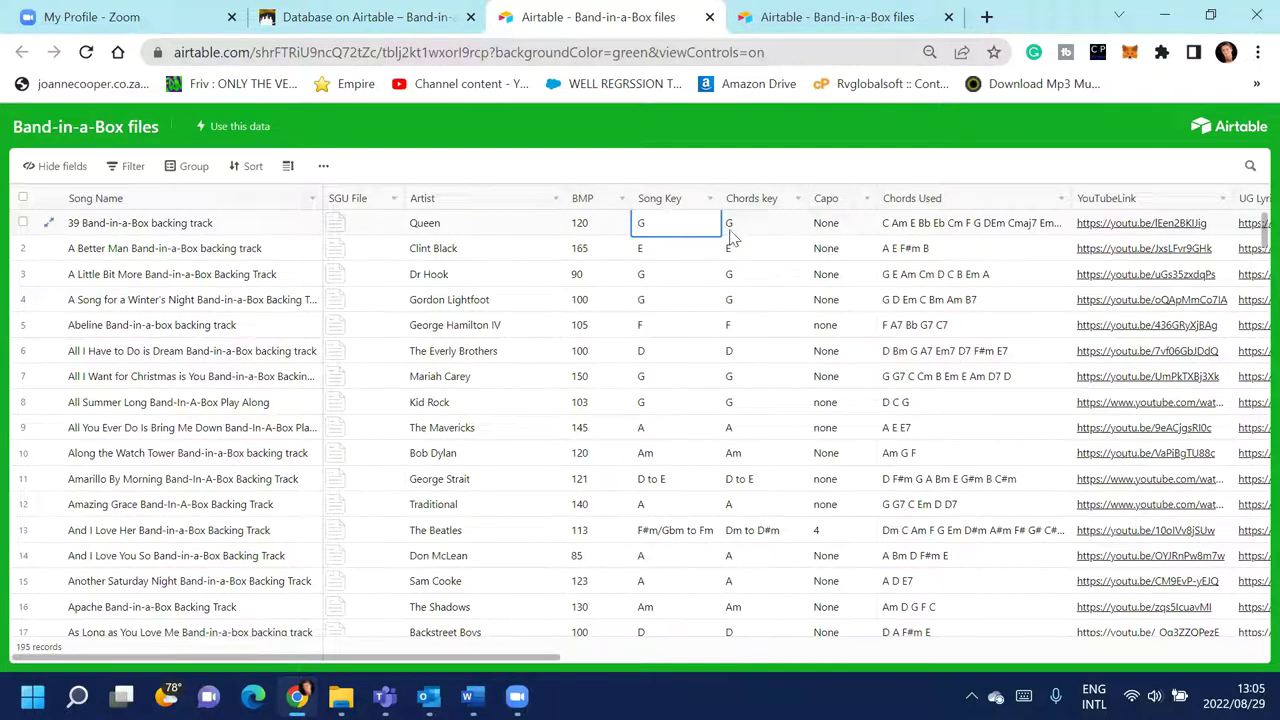
{"action": "left_click", "coordinate": [922, 226]}
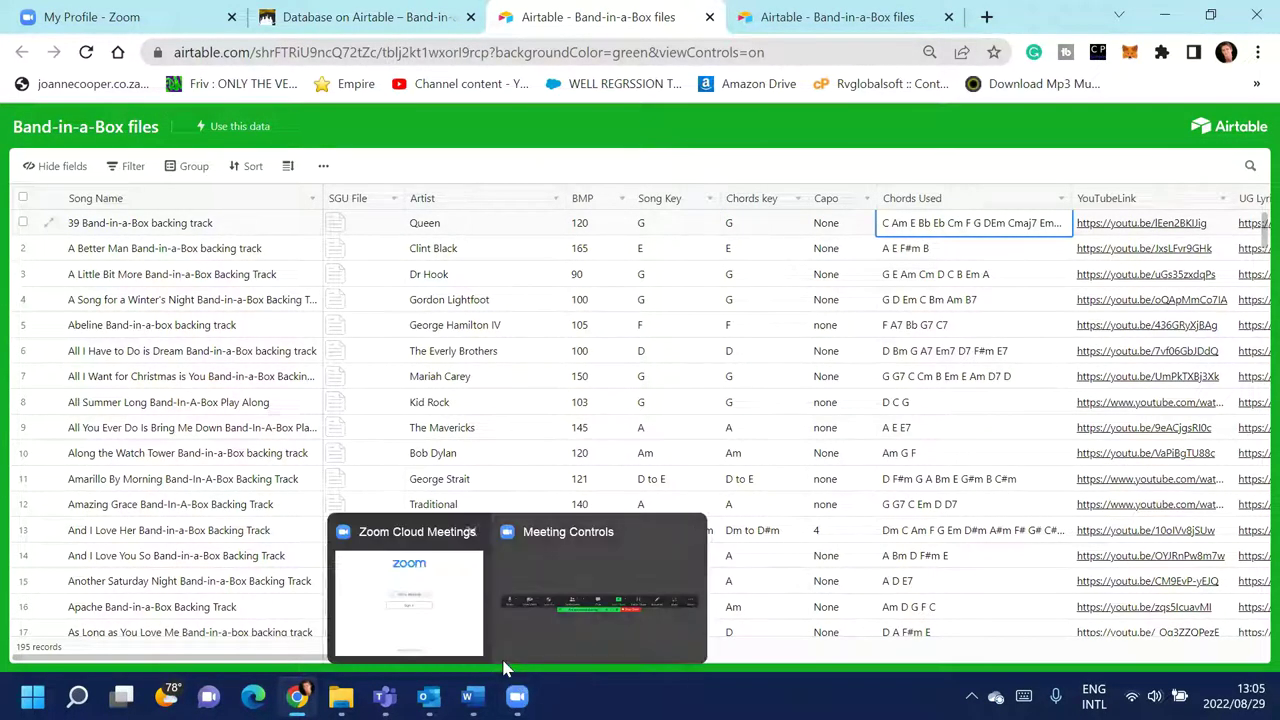
{"action": "scroll", "coordinate": [505, 668], "scroll_direction": "right", "scroll_amount": 3}
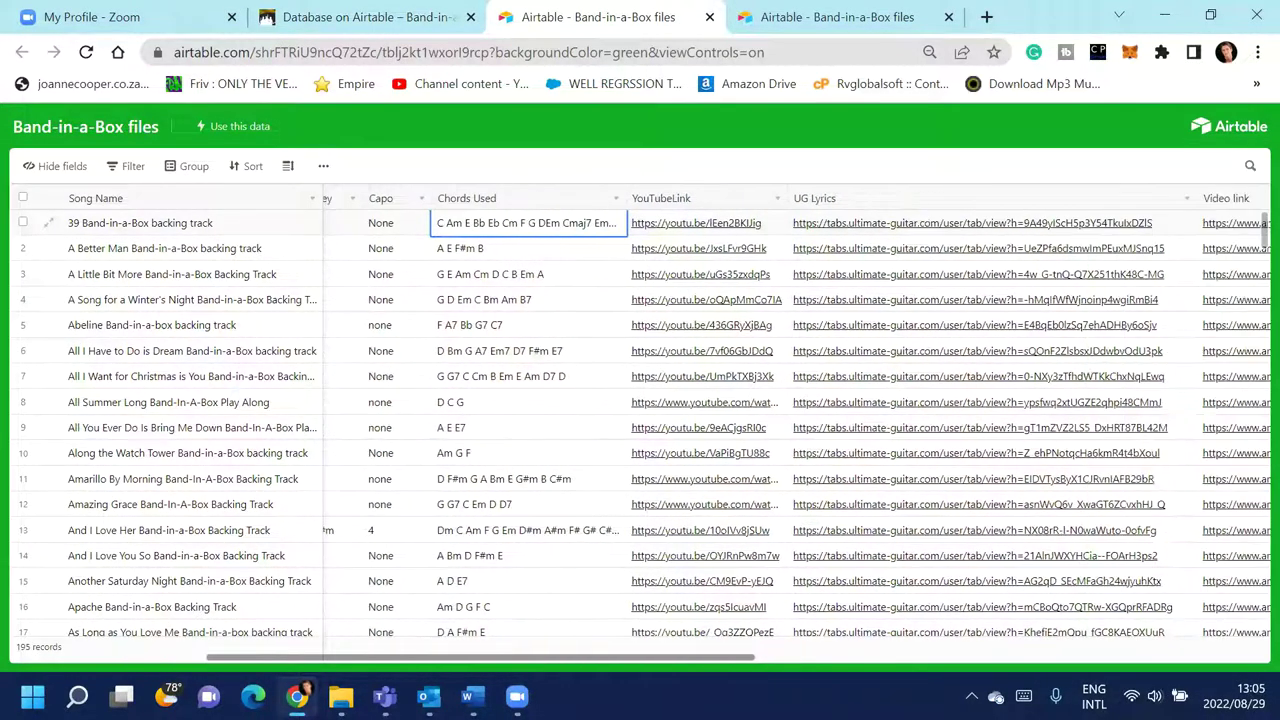
{"action": "scroll", "coordinate": [873, 223], "scroll_direction": "right", "scroll_amount": 1}
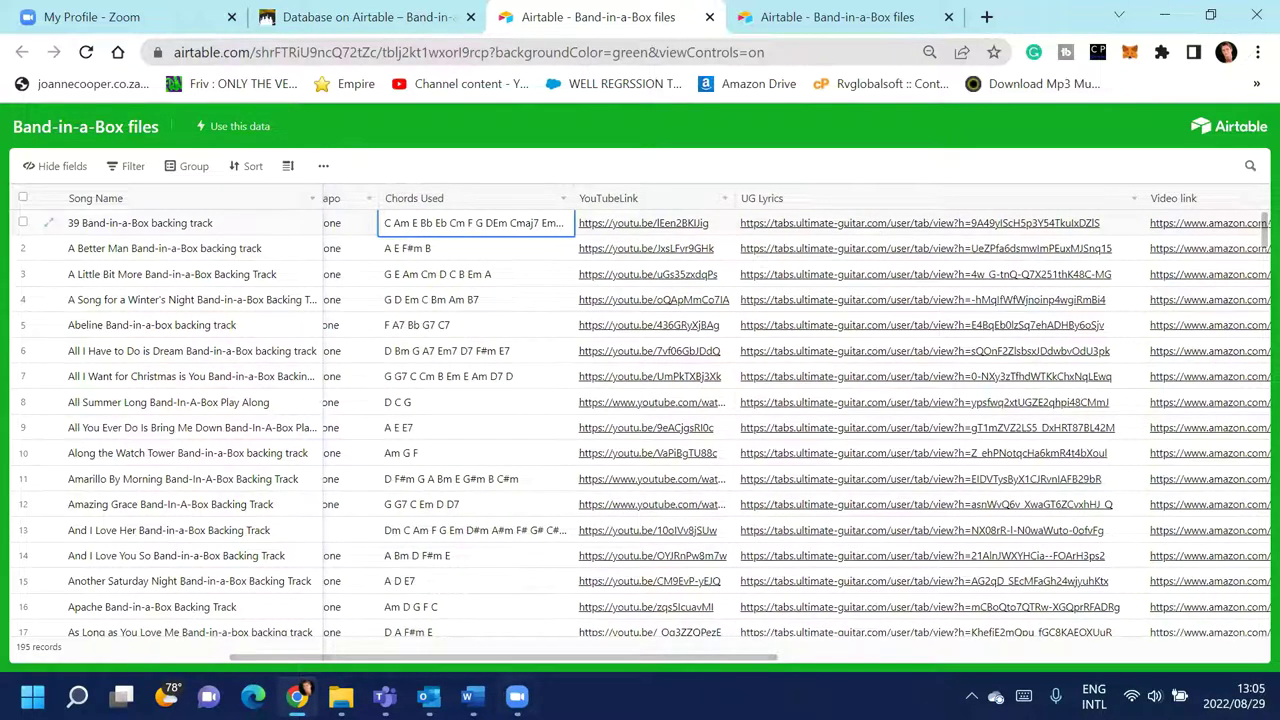
Browse the columns from SGU File and Artist through Tags and Chords and Lyrics
{"action": "left_click_drag", "start_coordinate": [570, 665], "coordinate": [678, 665]}
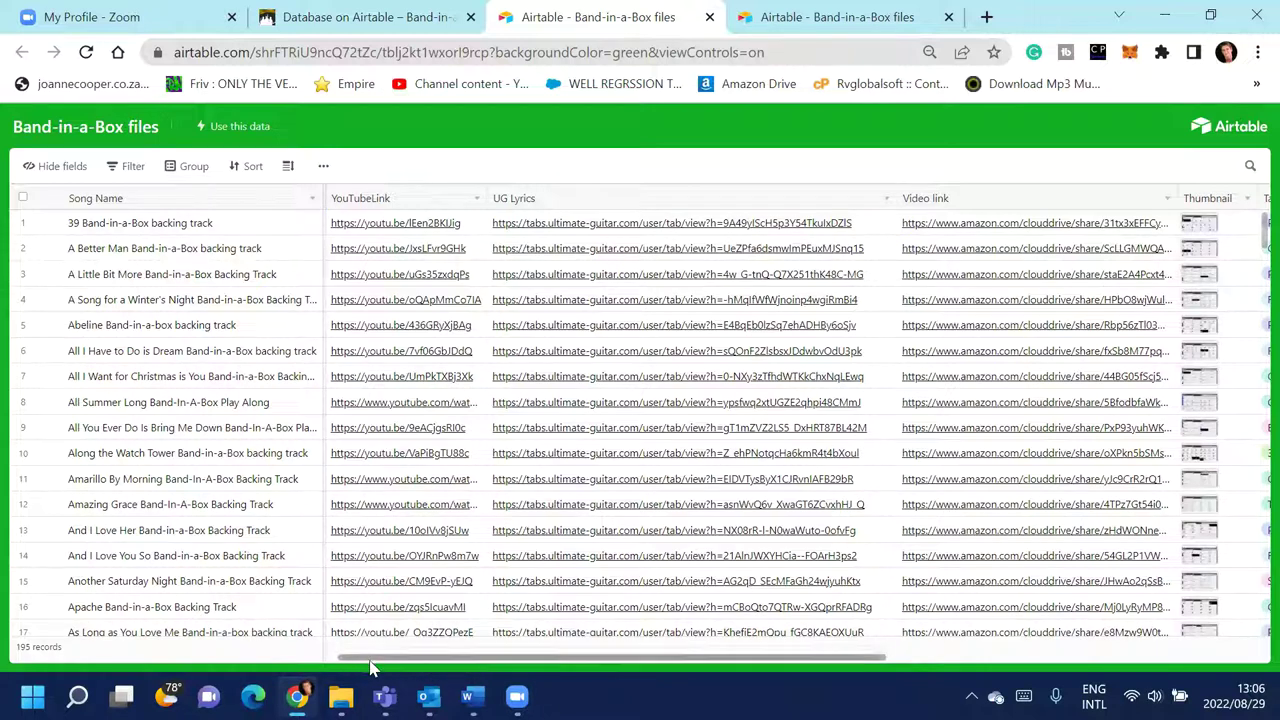
{"action": "left_click_drag", "start_coordinate": [355, 668], "coordinate": [194, 674]}
{"action": "left_click", "coordinate": [35, 657]}
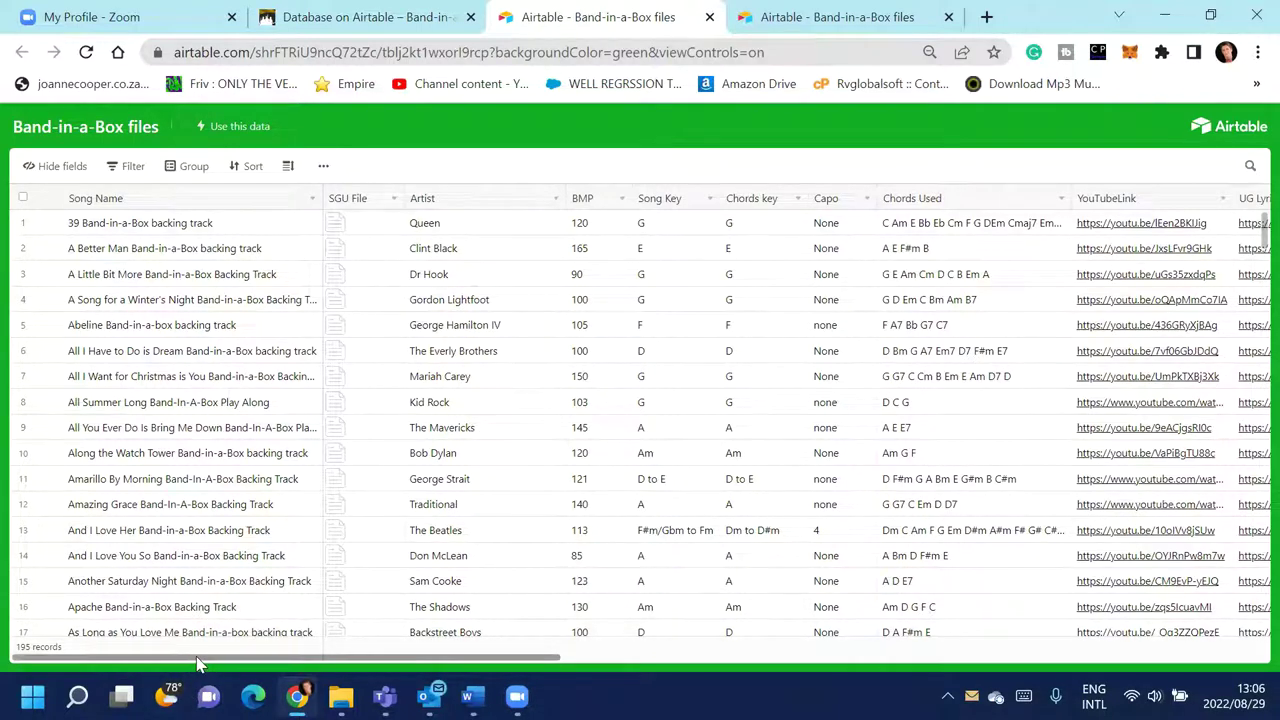
{"action": "left_click_drag", "start_coordinate": [197, 665], "coordinate": [711, 657]}
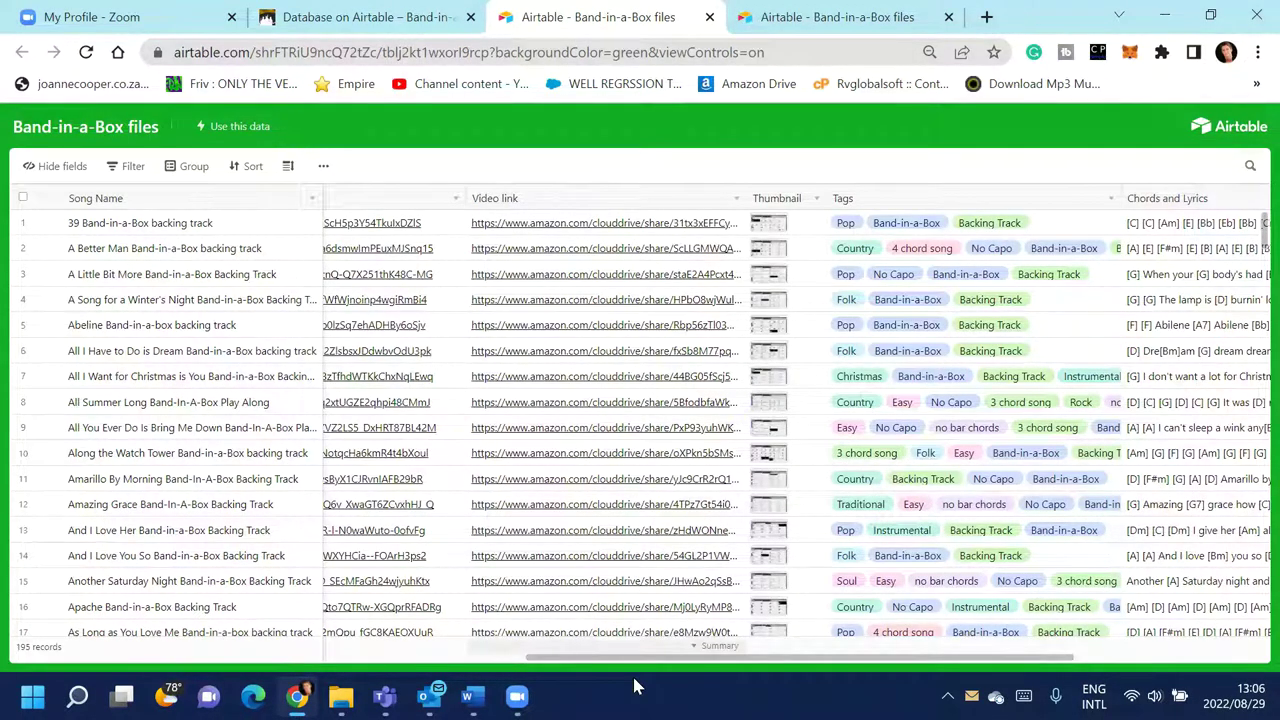
{"action": "left_click_drag", "start_coordinate": [735, 657], "coordinate": [920, 672]}
{"action": "left_click", "coordinate": [967, 236]}
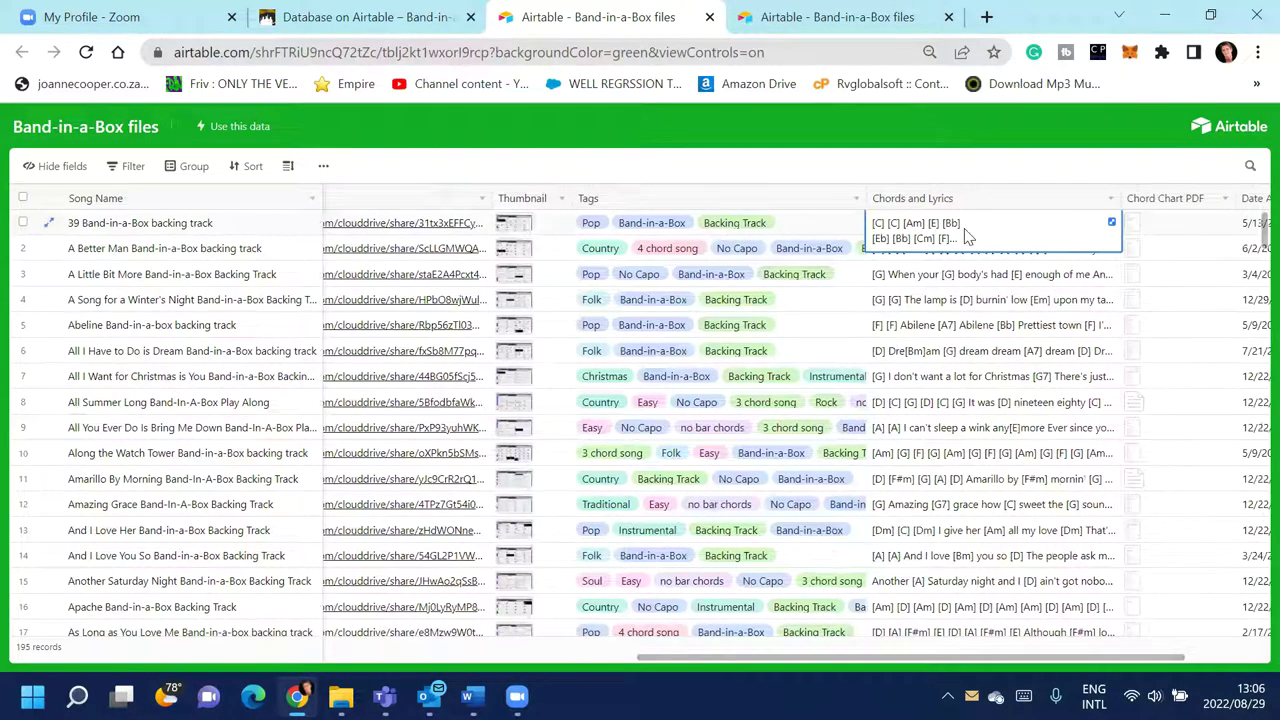
{"action": "left_click", "coordinate": [1111, 226]}
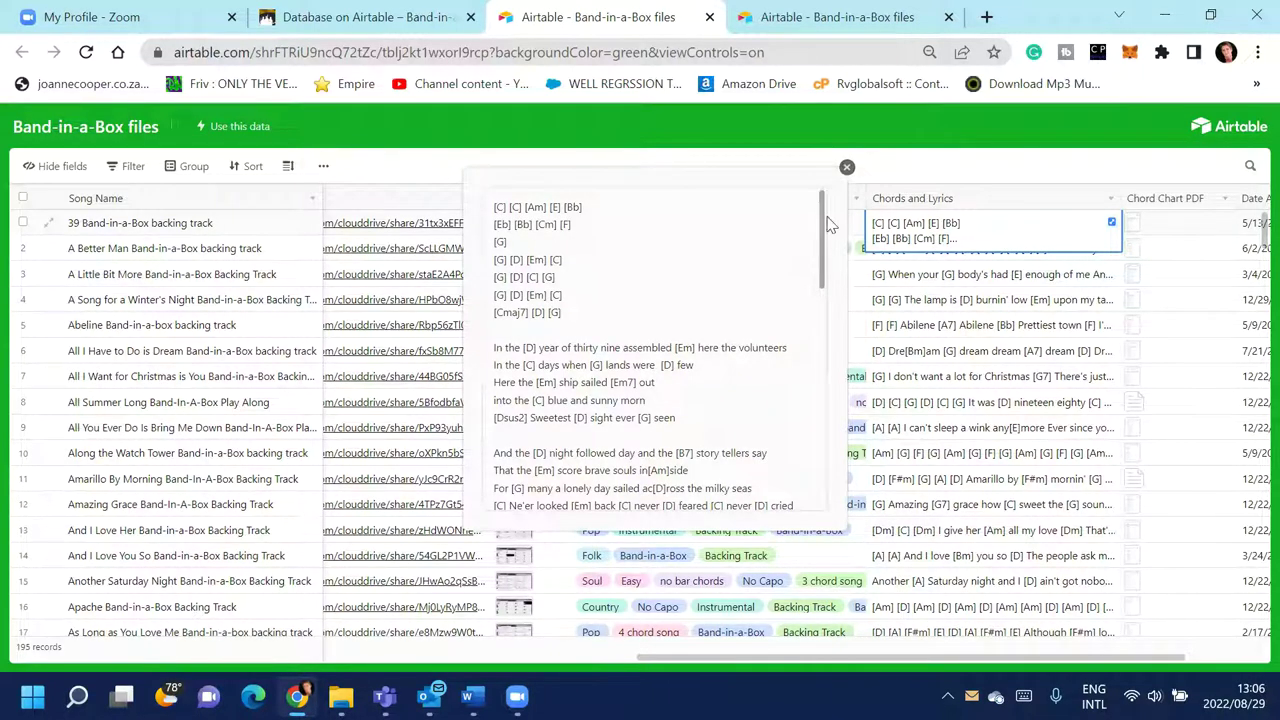
{"action": "left_click_drag", "start_coordinate": [821, 221], "coordinate": [820, 257]}
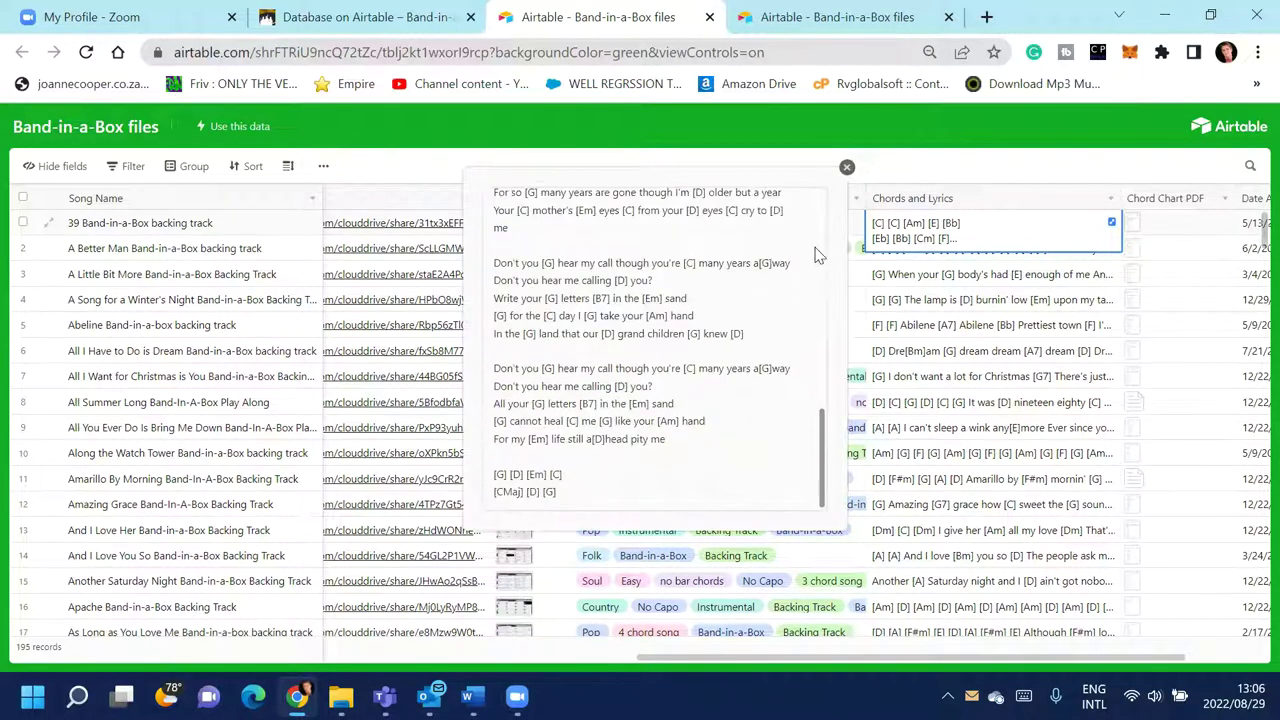
{"action": "left_click", "coordinate": [845, 168]}
{"action": "left_click_drag", "start_coordinate": [802, 657], "coordinate": [884, 658]}
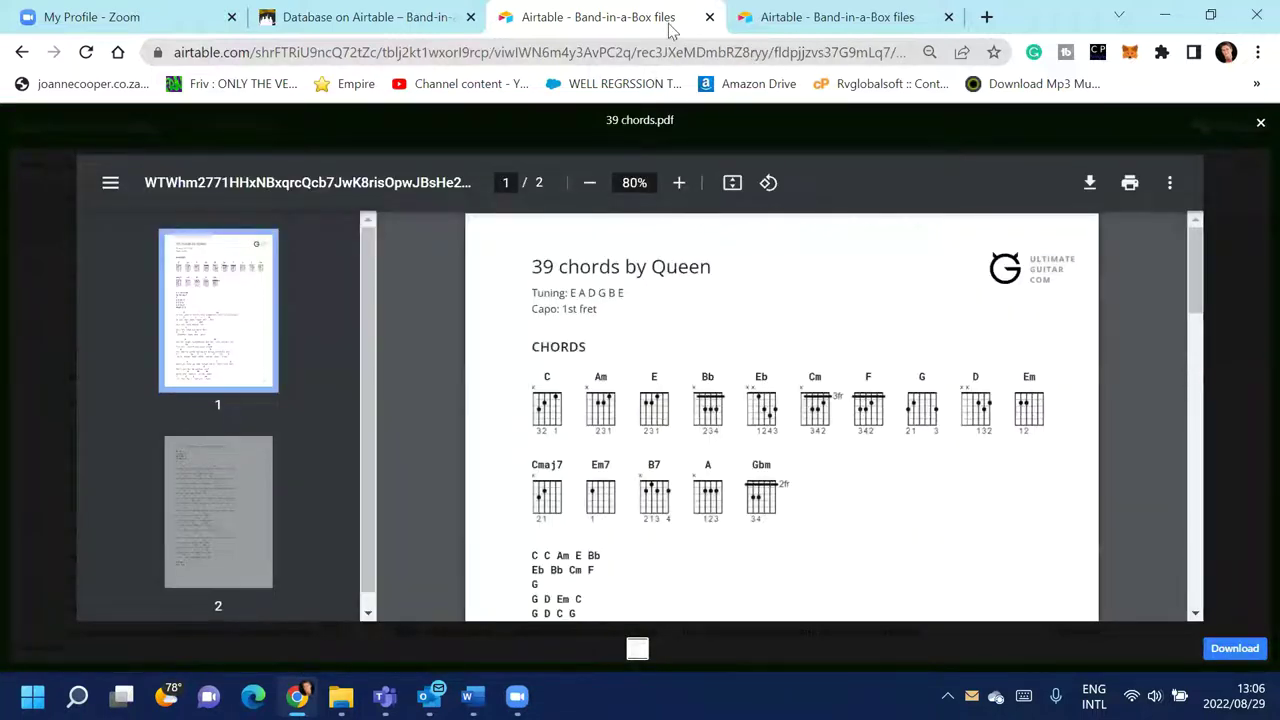
Back on the song table, close the chord-chart preview and return to the first columns
{"action": "left_click", "coordinate": [772, 17]}
{"action": "left_click", "coordinate": [1218, 233]}
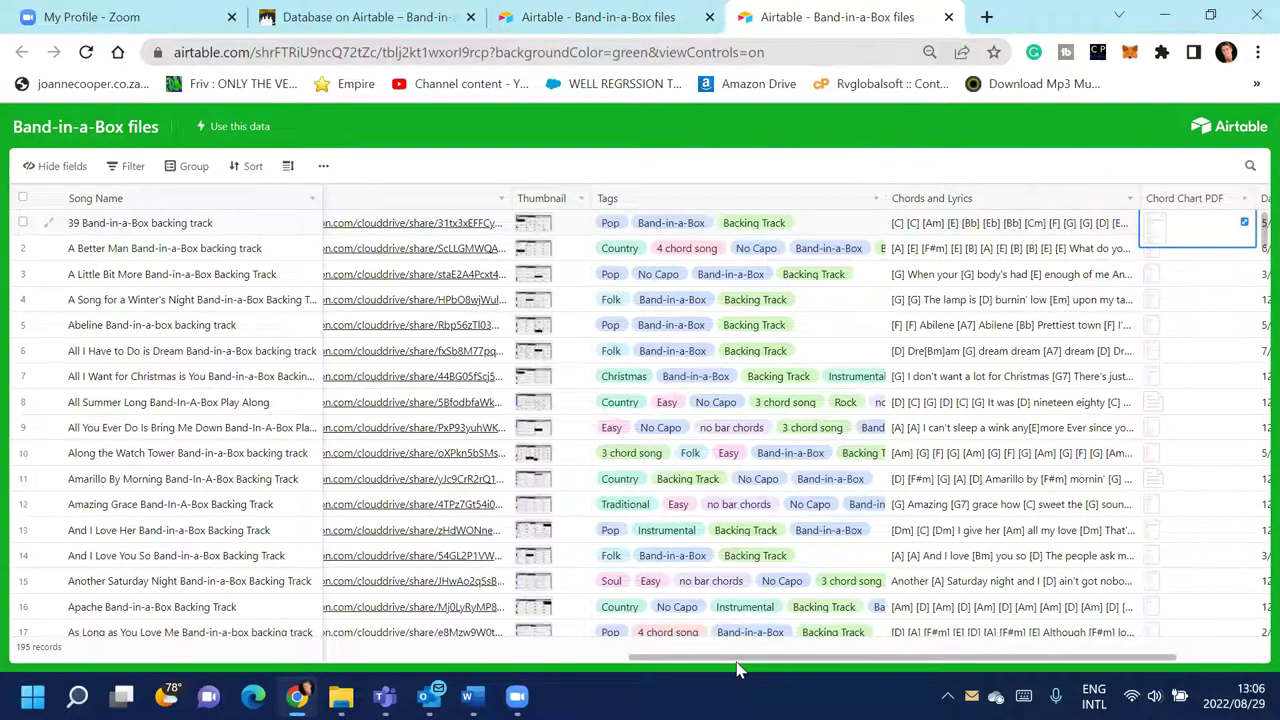
{"action": "left_click", "coordinate": [785, 668]}
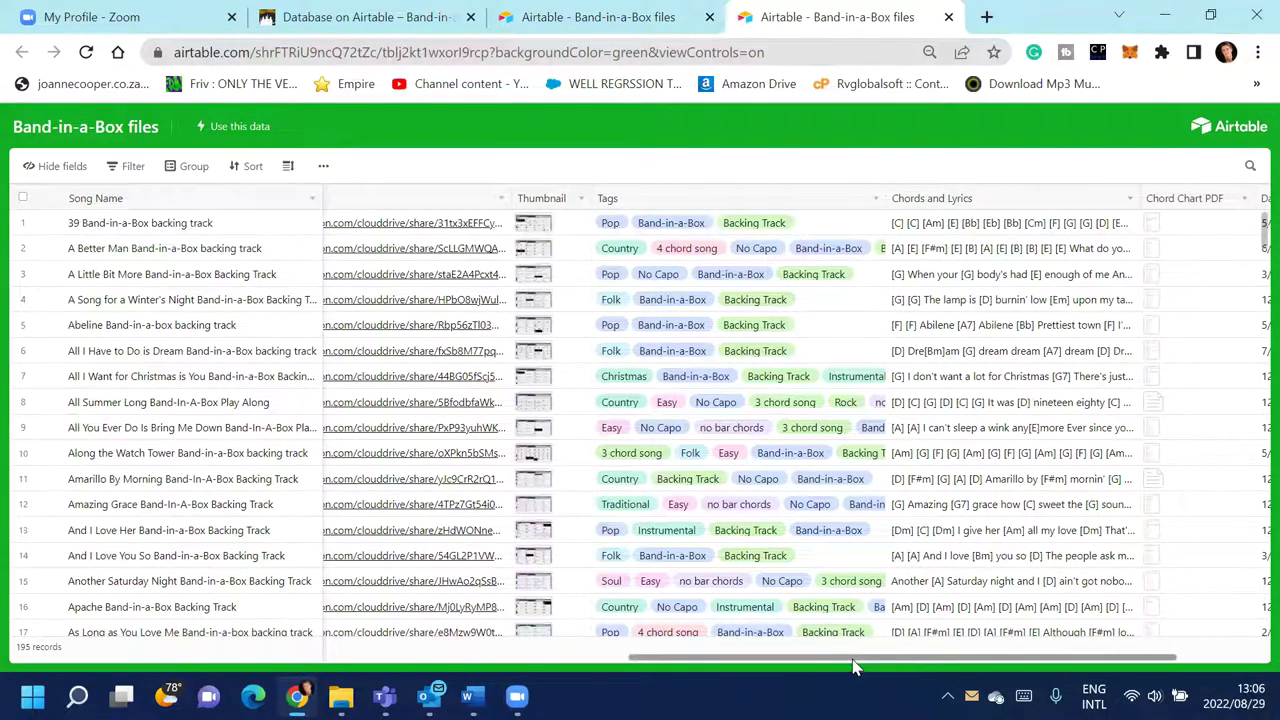
{"action": "left_click_drag", "start_coordinate": [851, 666], "coordinate": [563, 667]}
{"action": "left_click", "coordinate": [563, 667]}
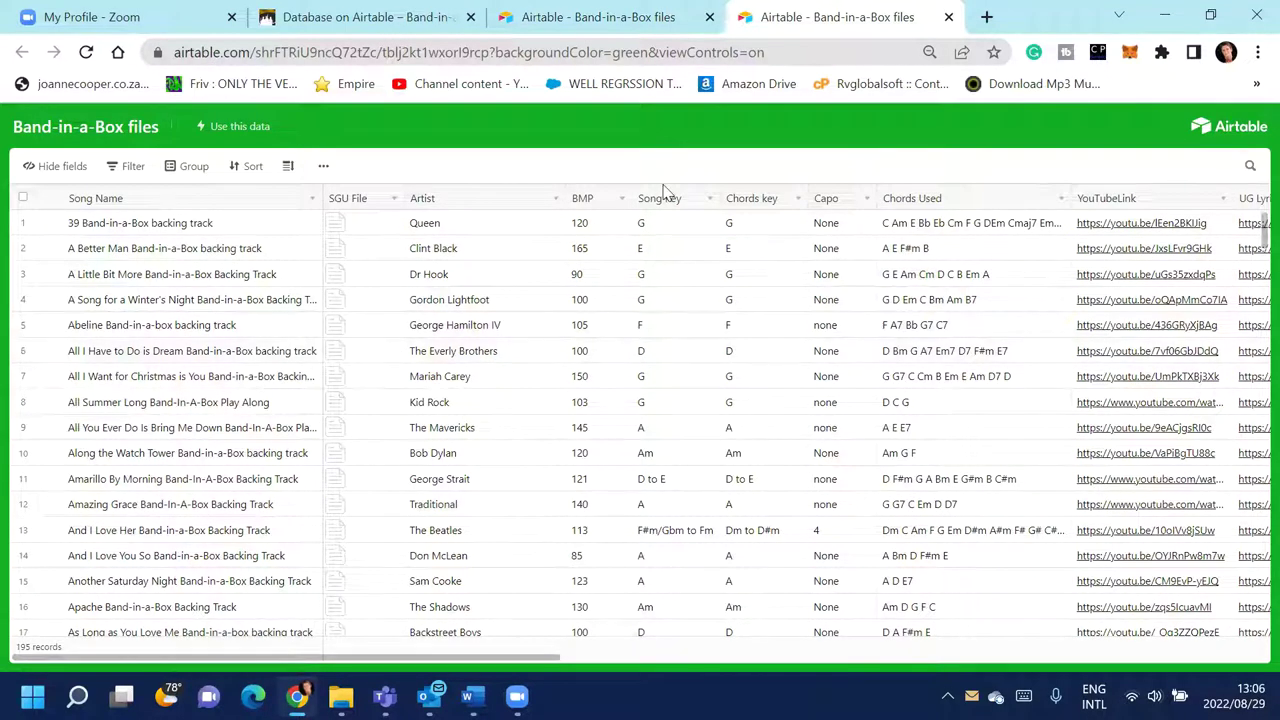
{"action": "left_click", "coordinate": [129, 176]}
Filter the songs to Artist contains 'bob dyl' to show Bob Dylan's track
{"action": "left_click", "coordinate": [148, 226]}
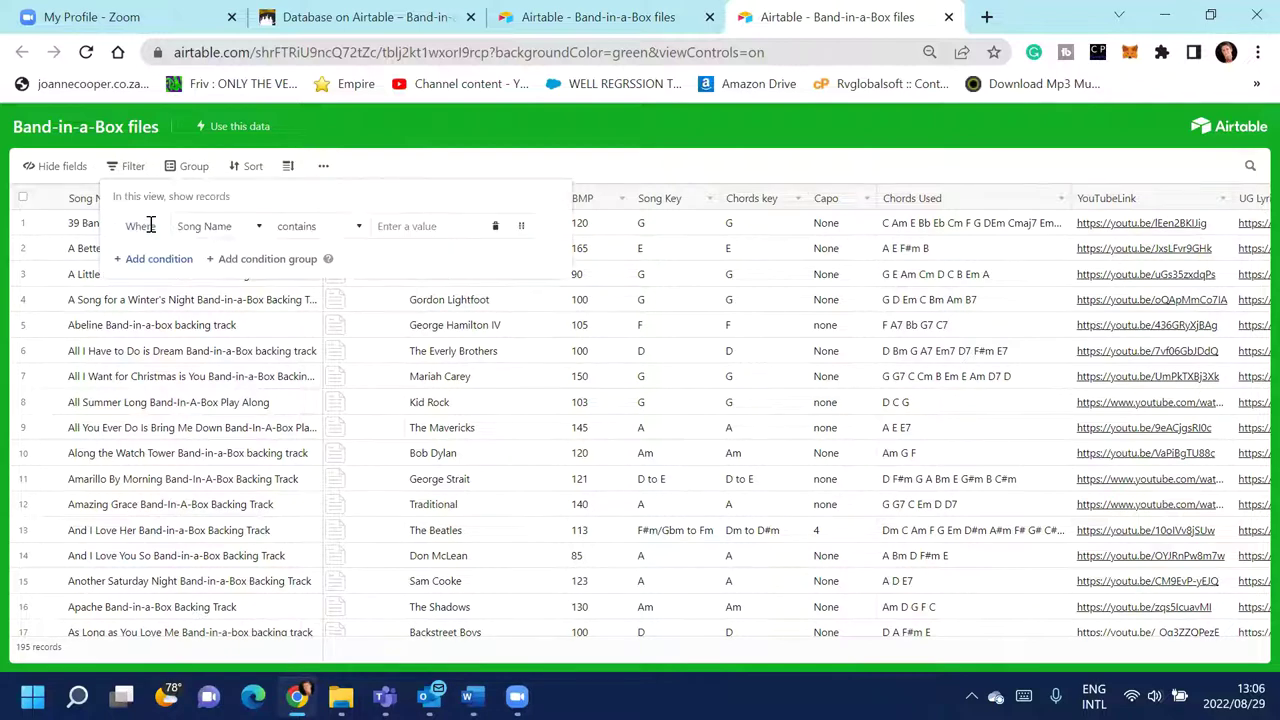
{"action": "left_click", "coordinate": [252, 228]}
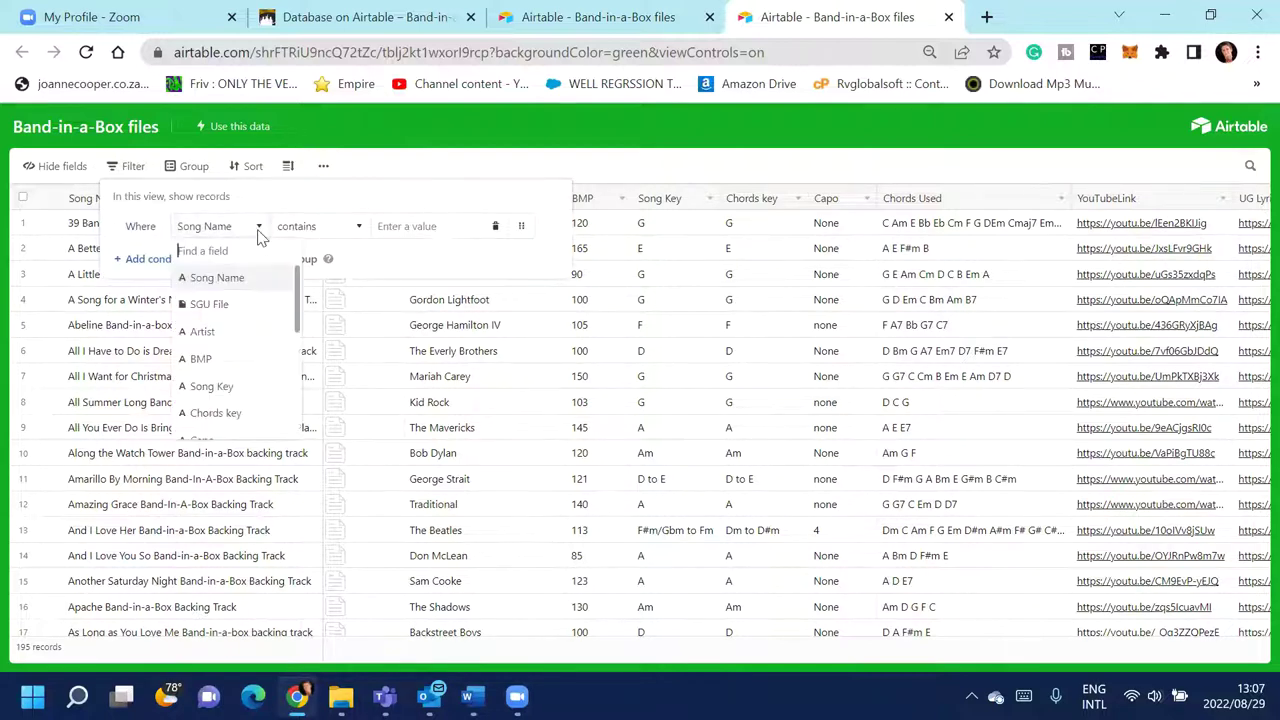
{"action": "left_click", "coordinate": [200, 331]}
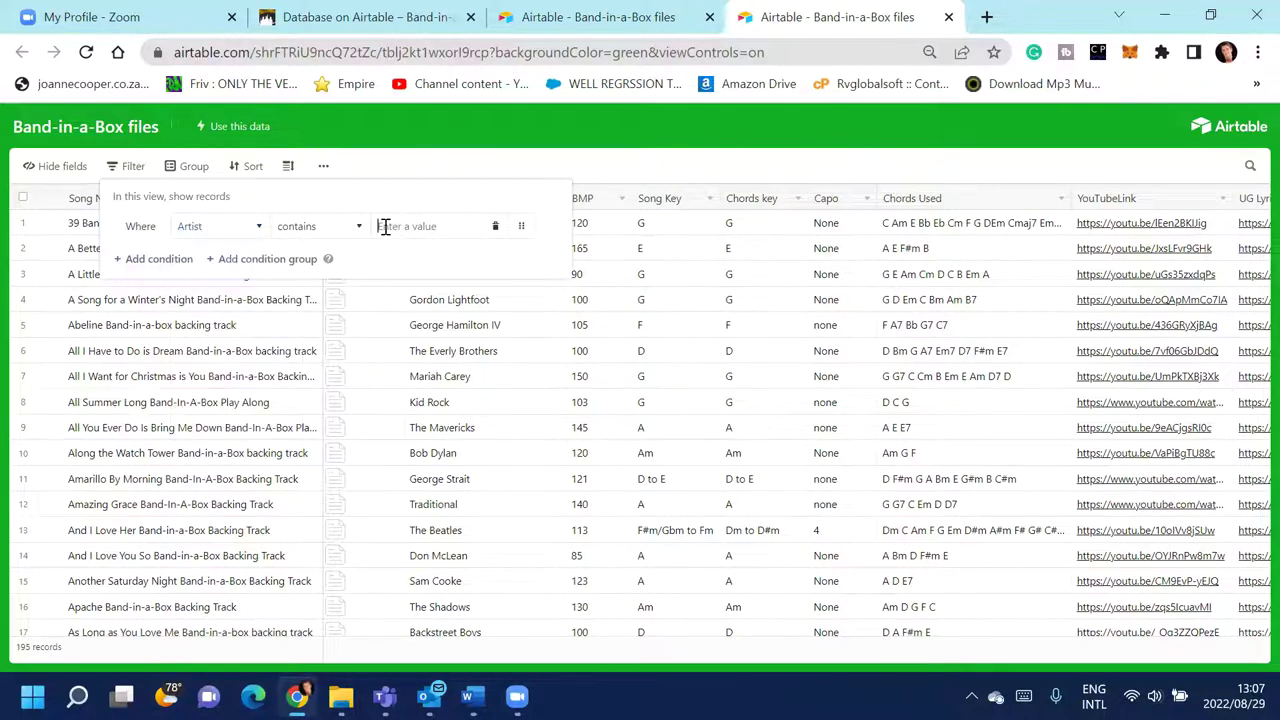
{"action": "left_click", "coordinate": [384, 226]}
{"action": "type", "text": "bob dyl"}
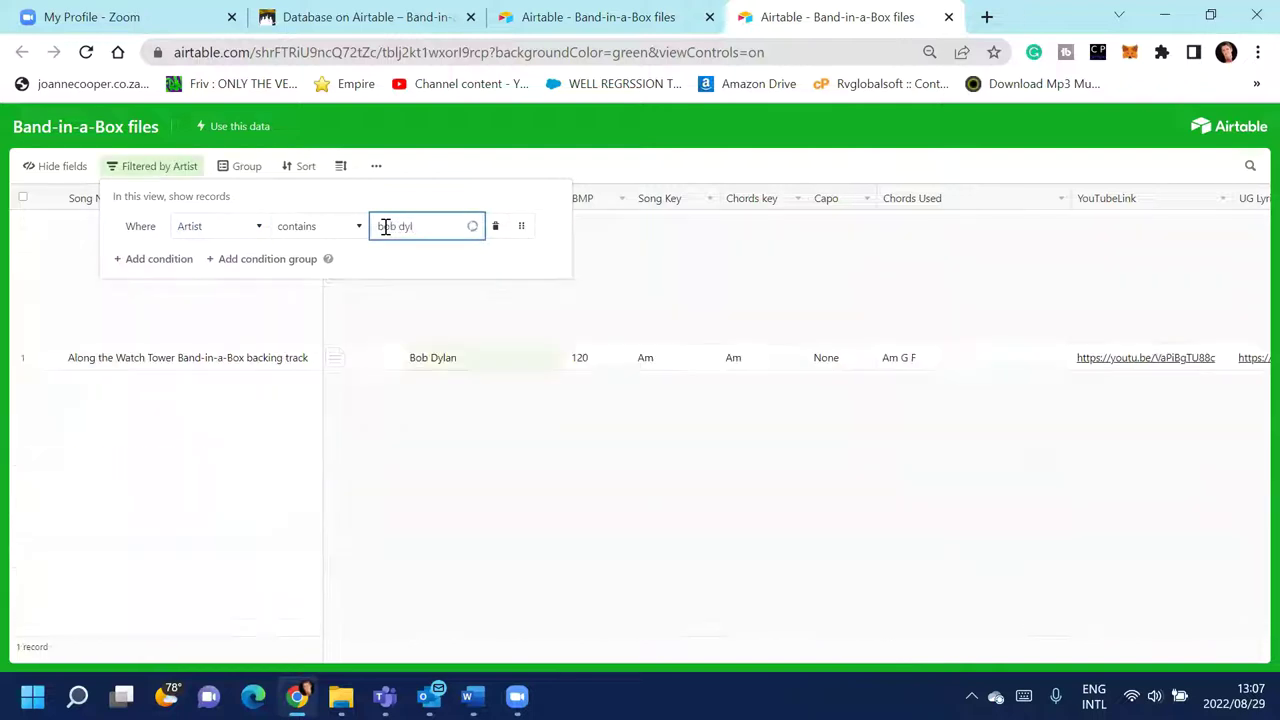
{"action": "left_click", "coordinate": [387, 418]}
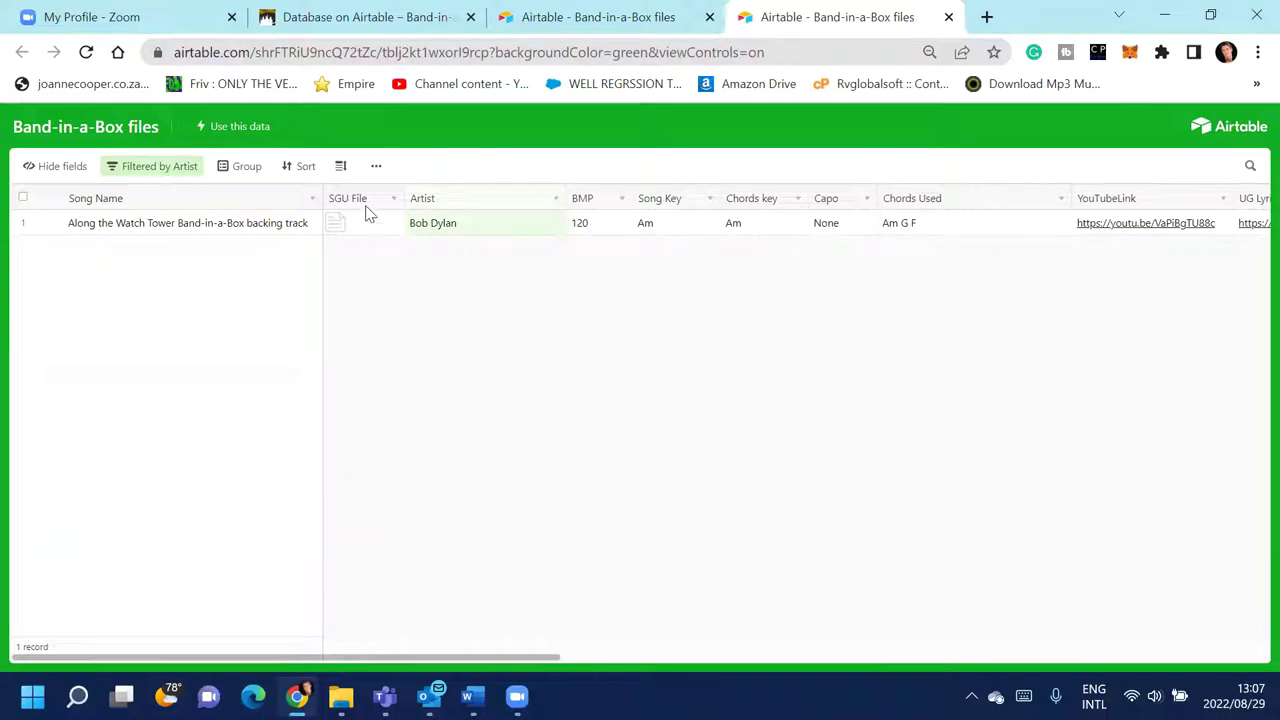
Delete the Artist filter so all 195 records return
{"action": "left_click", "coordinate": [180, 175]}
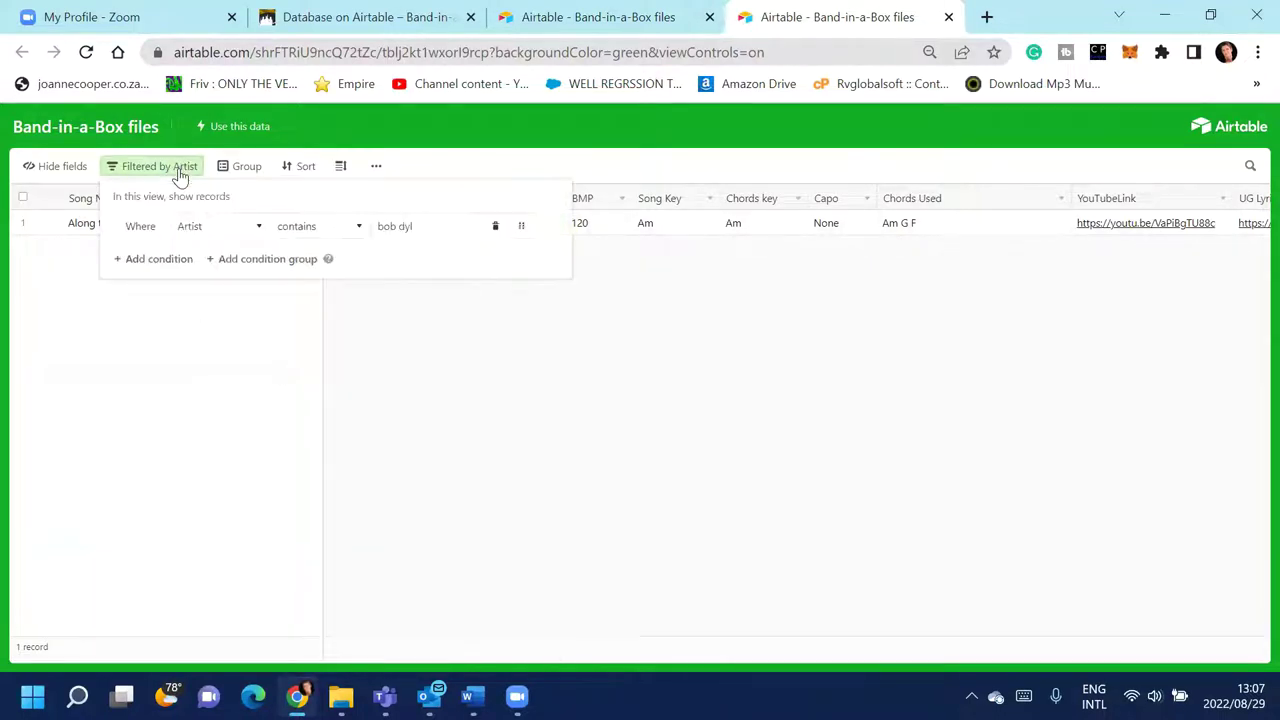
{"action": "left_click", "coordinate": [490, 226]}
{"action": "left_click", "coordinate": [248, 166]}
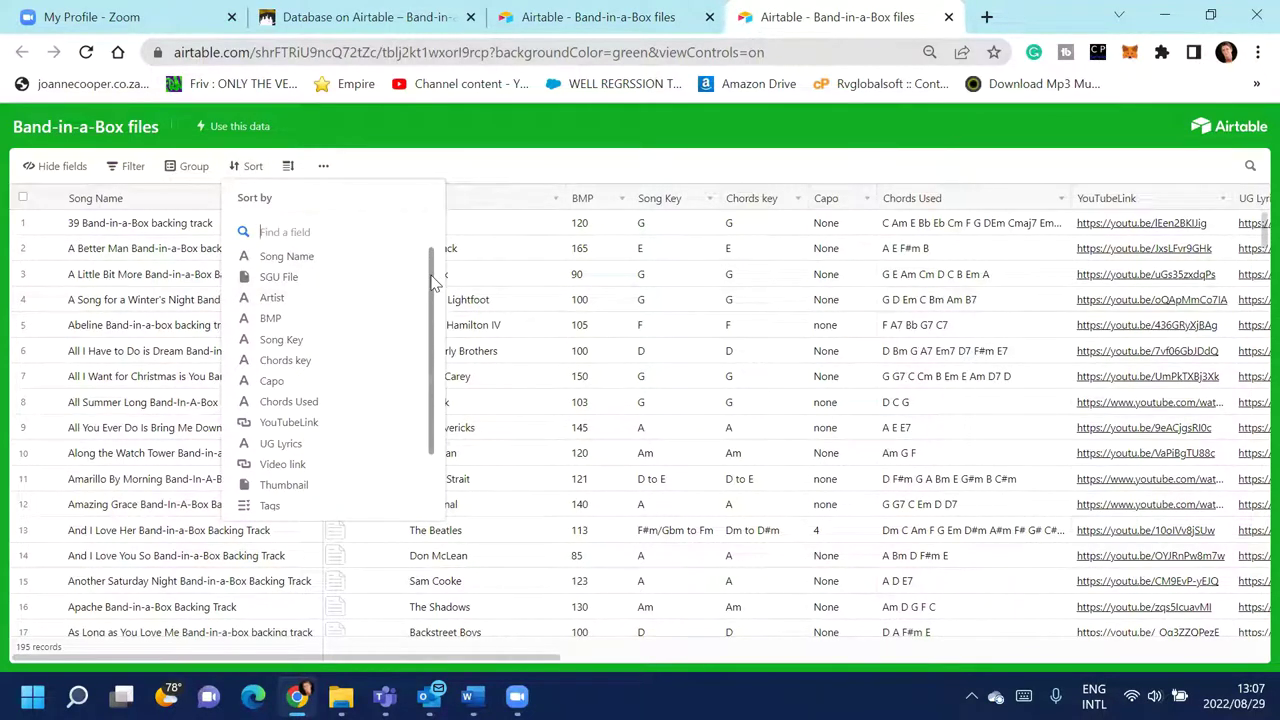
Sort the songs by Date Added in 9 → 1 order, newest first
{"action": "left_click_drag", "start_coordinate": [433, 283], "coordinate": [437, 417]}
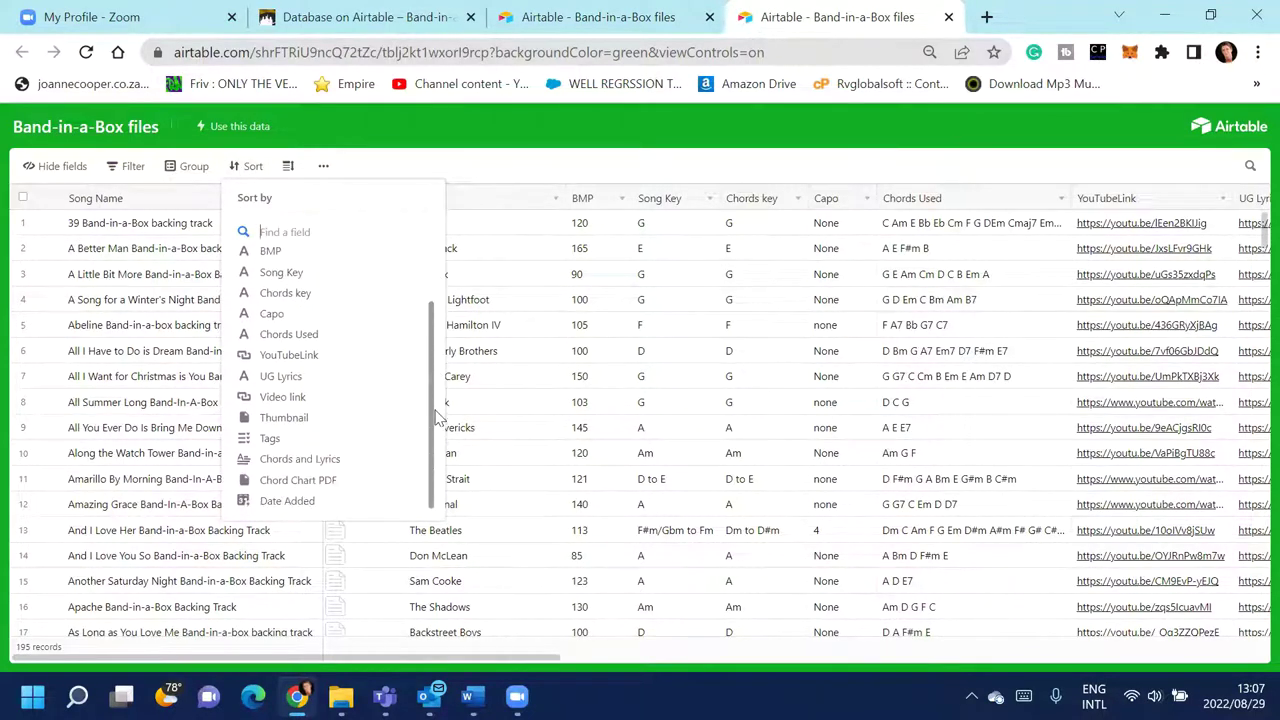
{"action": "left_click", "coordinate": [287, 501]}
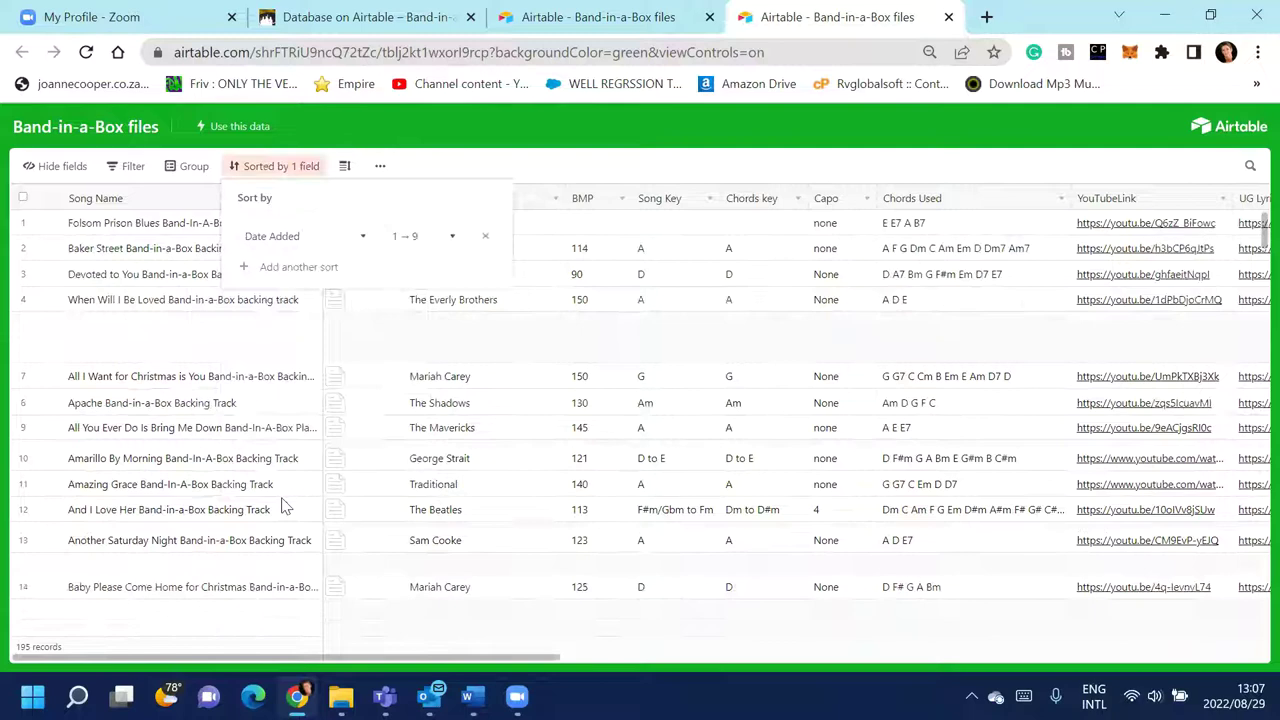
{"action": "left_click", "coordinate": [450, 237]}
{"action": "left_click", "coordinate": [421, 288]}
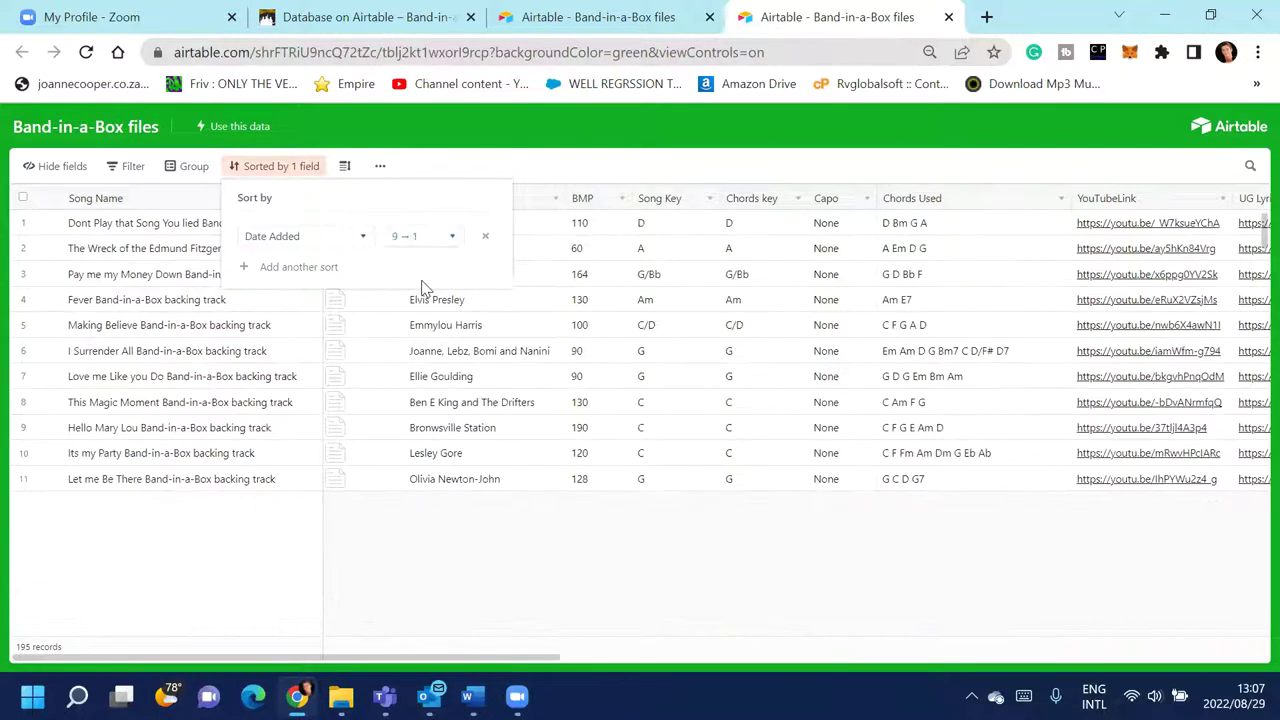
{"action": "left_click", "coordinate": [122, 230]}
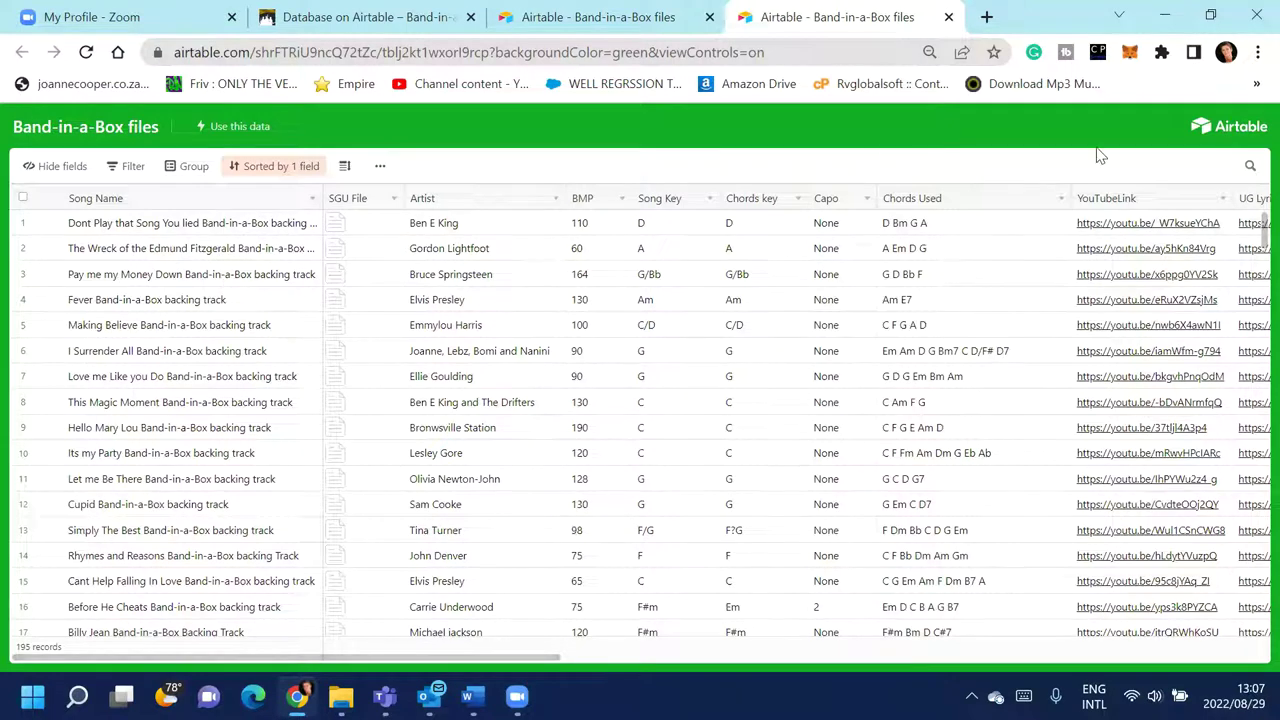
Step along the first song's fields to Date Added, then return to the site's Airtable page
{"action": "left_click", "coordinate": [452, 221]}
{"action": "key", "text": "Left"}
{"action": "key", "text": "Left"}
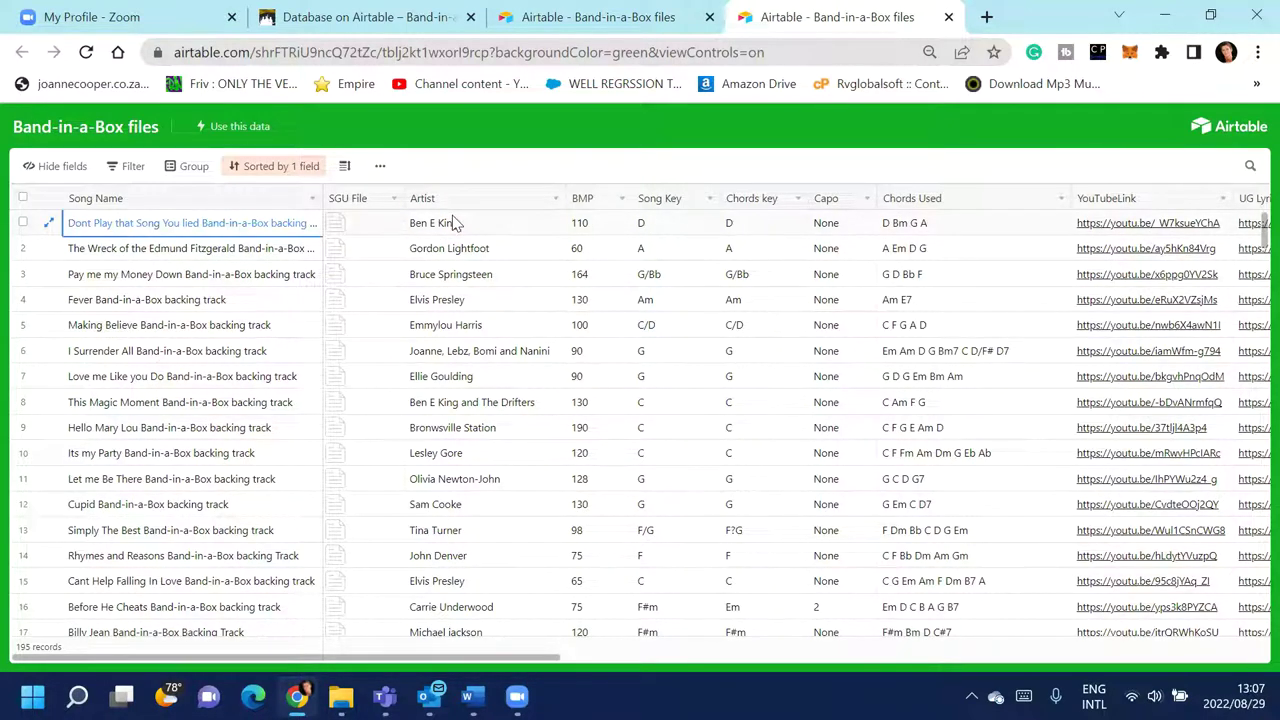
{"action": "key", "text": "Right"}
{"action": "key", "text": "Right"}
{"action": "key", "text": "Right"}
{"action": "key", "text": "Right"}
{"action": "key", "text": "Right"}
{"action": "key", "text": "Right"}
{"action": "key", "text": "Right"}
{"action": "key", "text": "Right"}
{"action": "key", "text": "Right"}
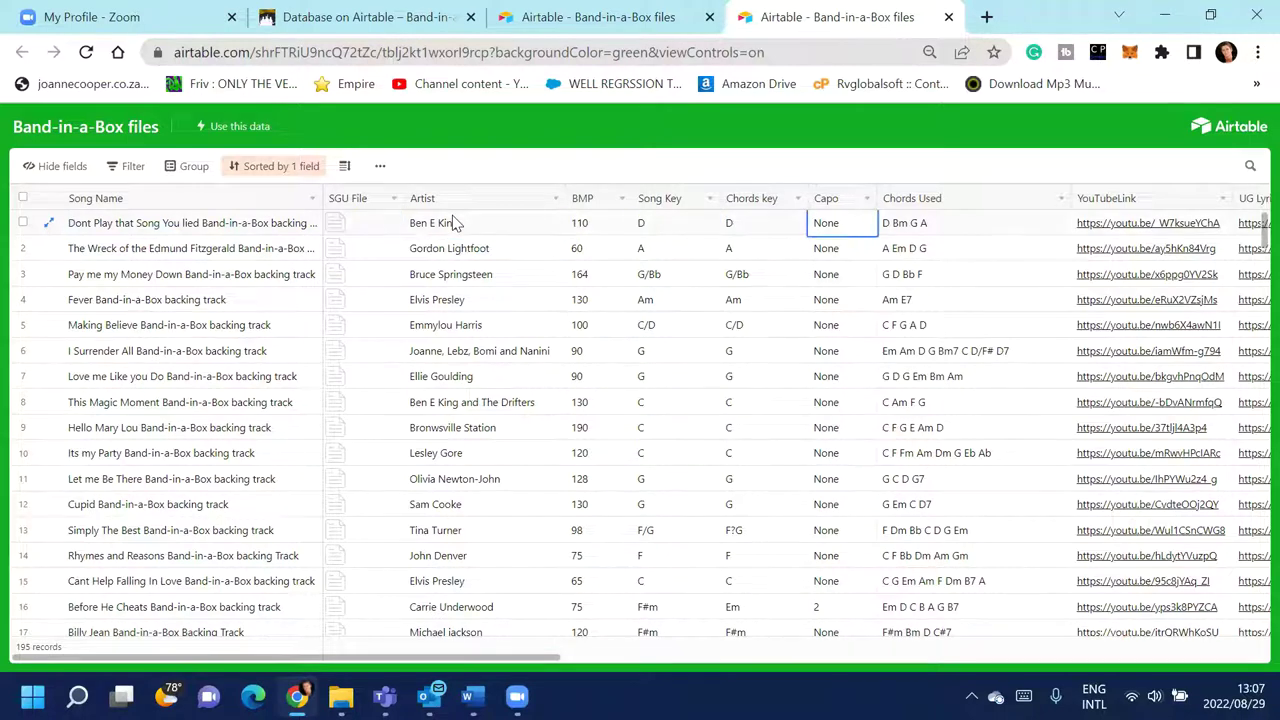
{"action": "key", "text": "Right"}
{"action": "key", "text": "Right"}
{"action": "key", "text": "Right"}
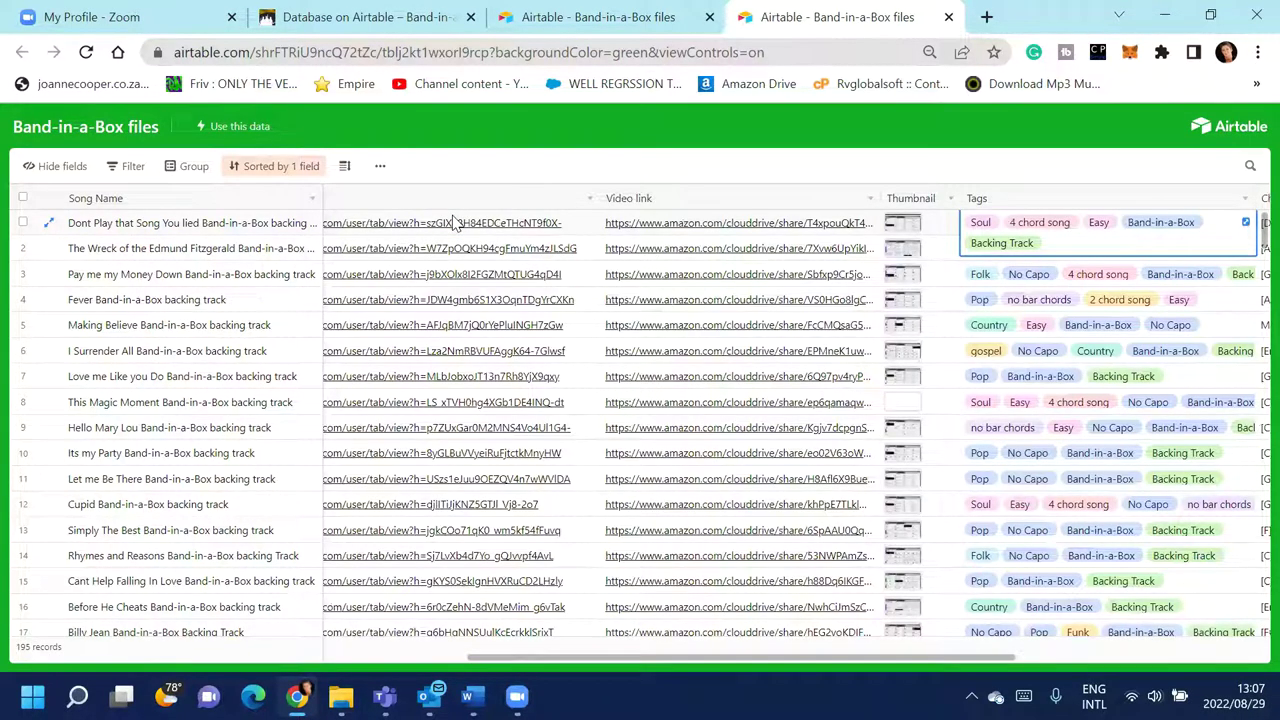
{"action": "key", "text": "Right"}
{"action": "key", "text": "Right"}
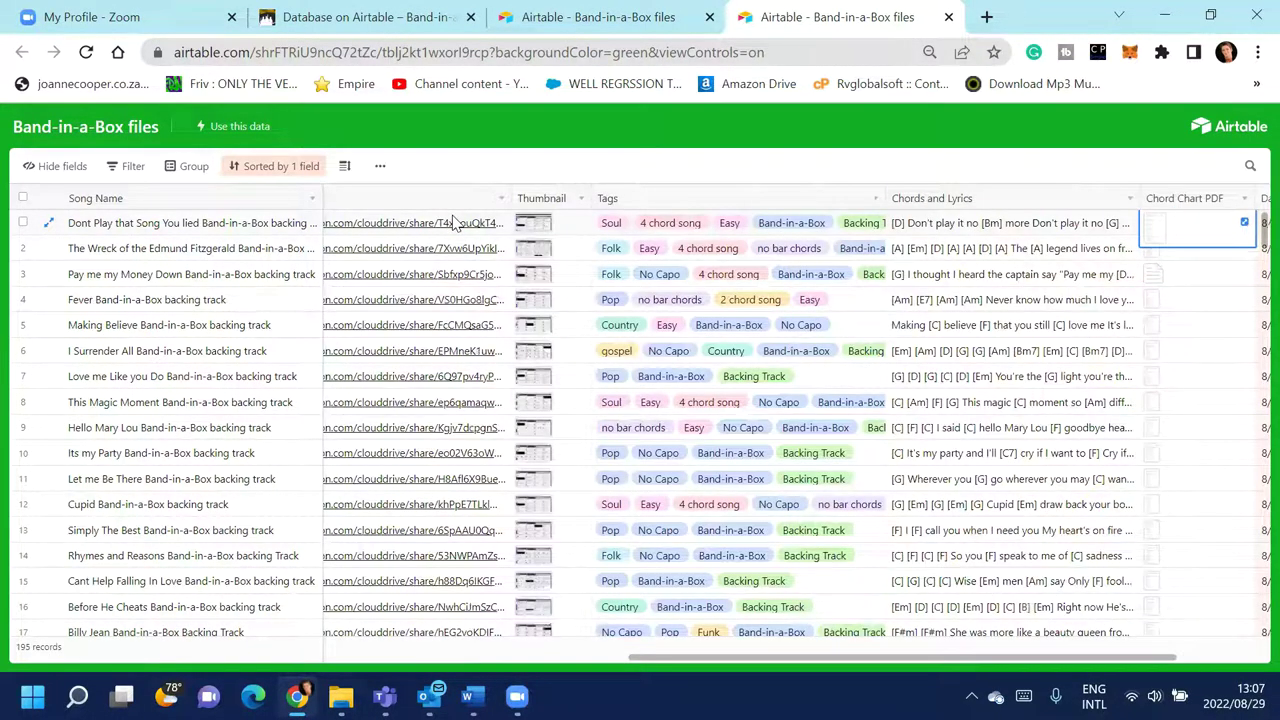
{"action": "key", "text": "Right"}
{"action": "key", "text": "Left"}
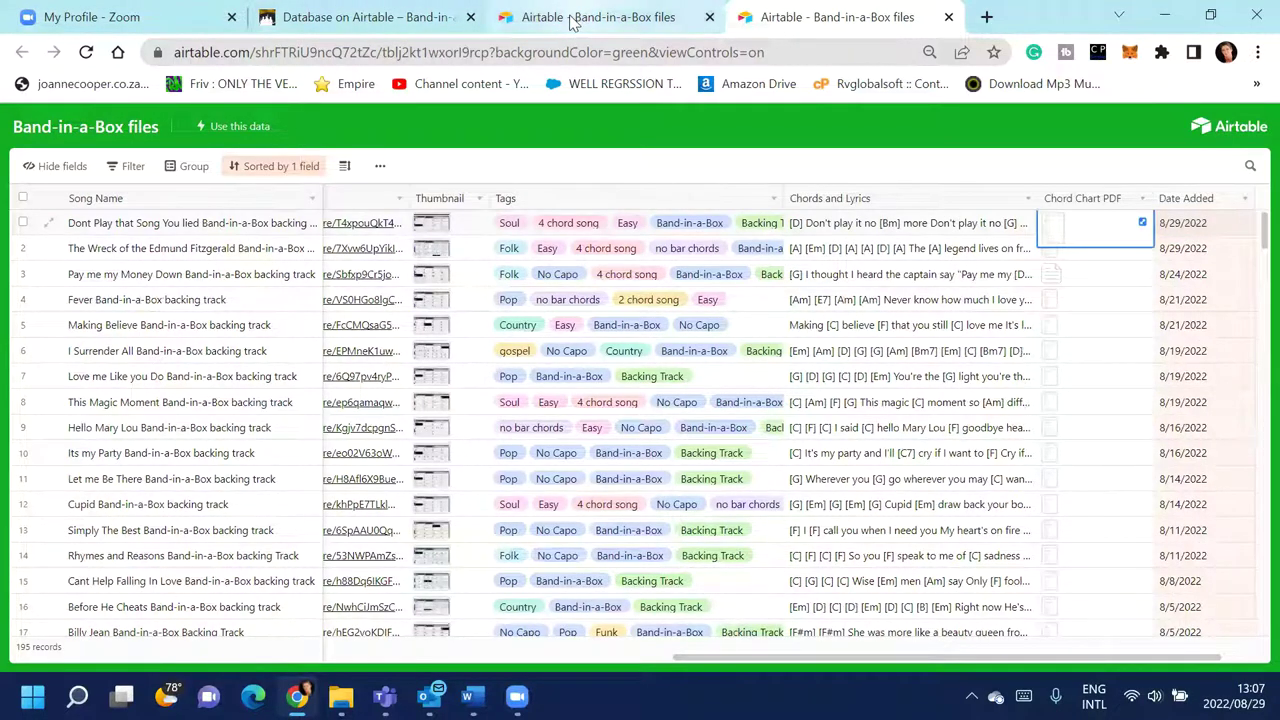
{"action": "left_click", "coordinate": [330, 20]}
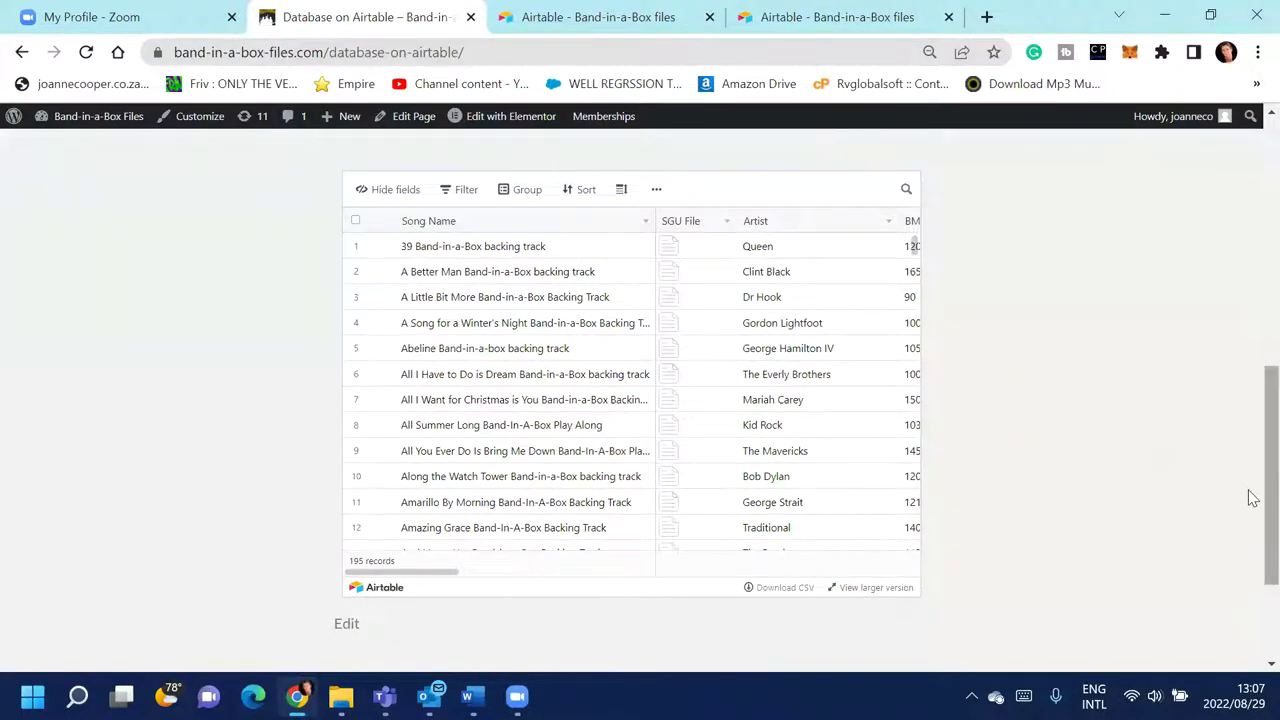
Scroll up to the page header, menu and Ultrapak cross-grade note
{"action": "scroll", "coordinate": [1250, 300], "scroll_direction": "up", "scroll_amount": 1}
{"action": "scroll", "coordinate": [1250, 300], "scroll_direction": "up", "scroll_amount": 5}
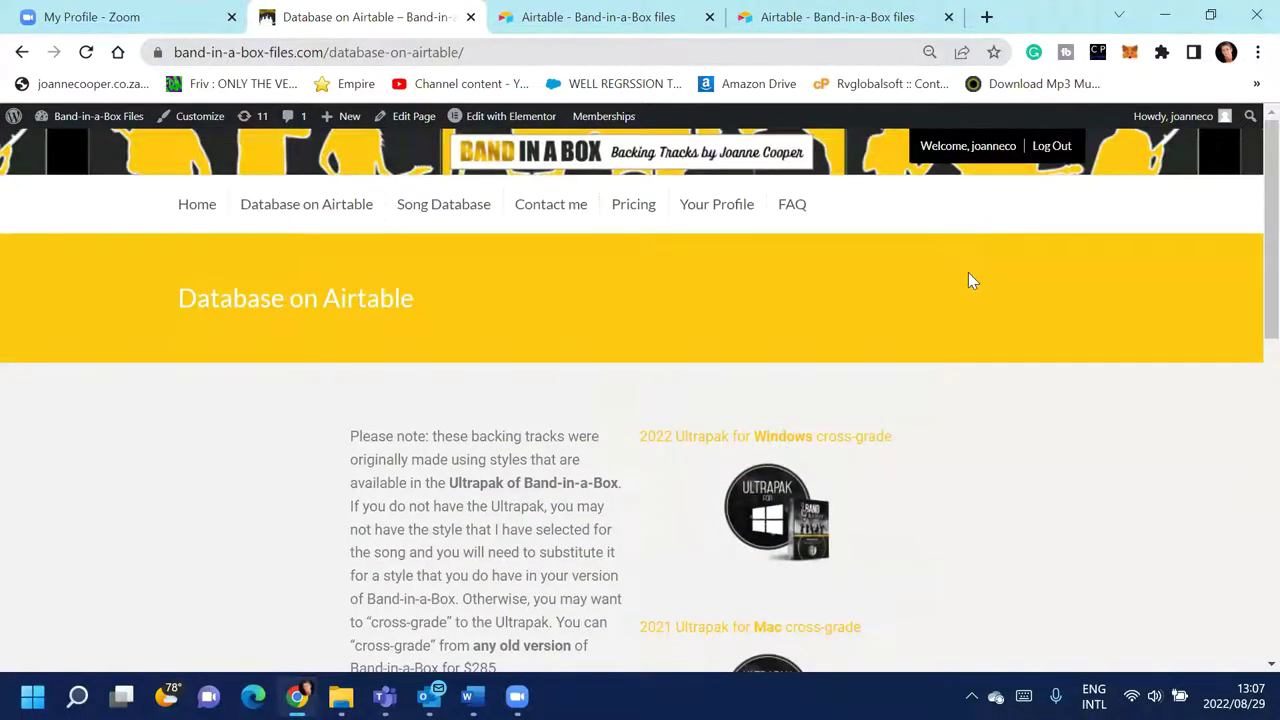